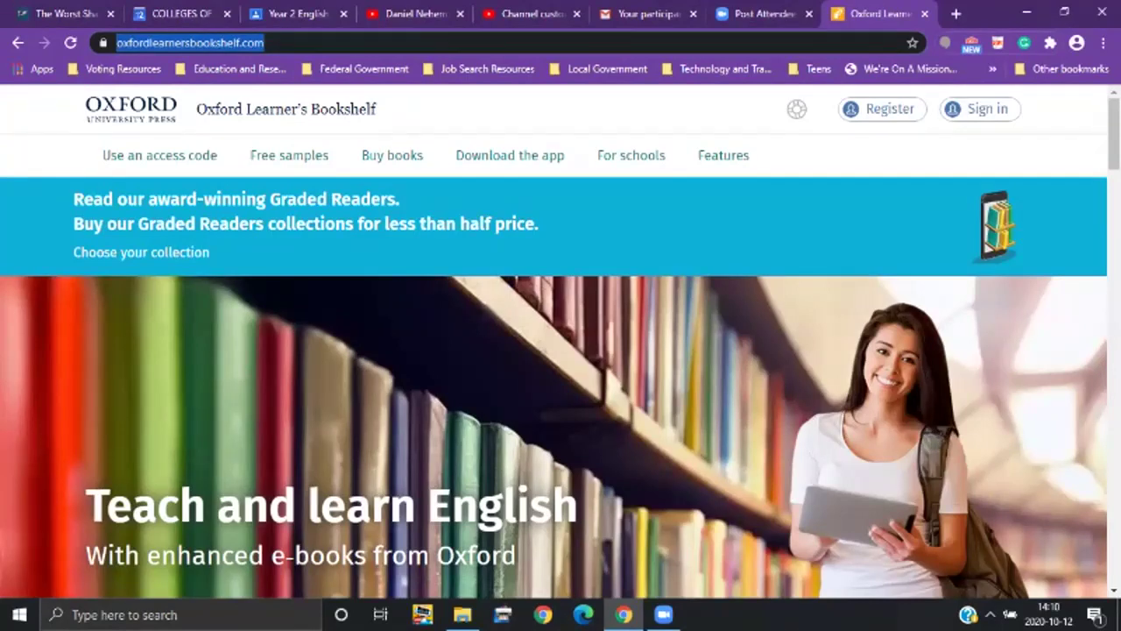
Step: Sign in to the Oxford ID account with the account username and password
left_click(981, 108)
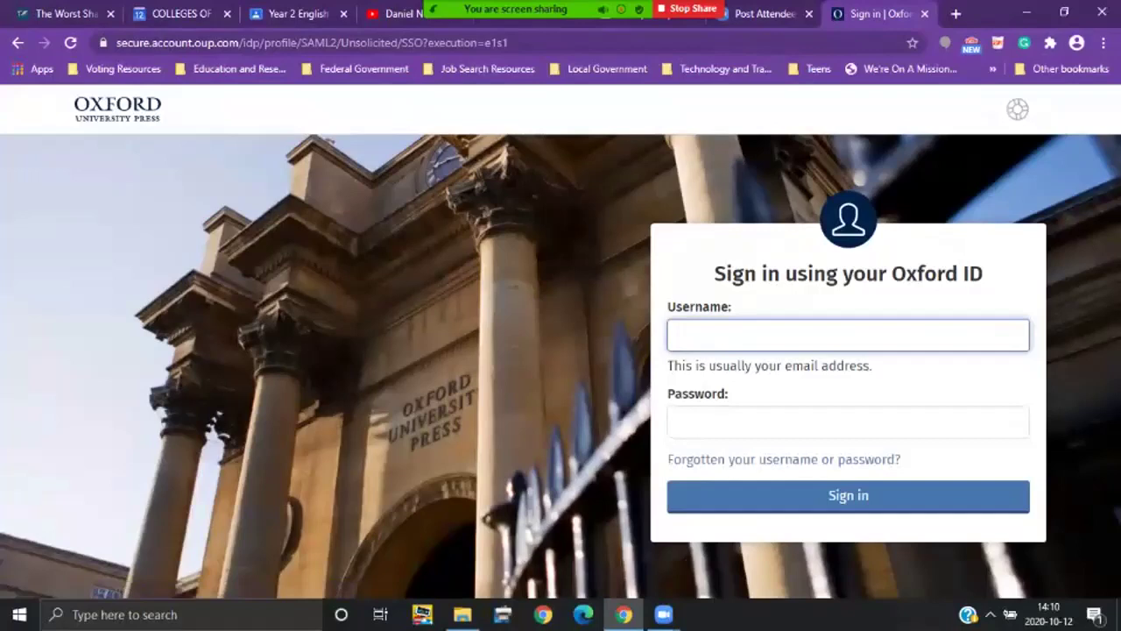
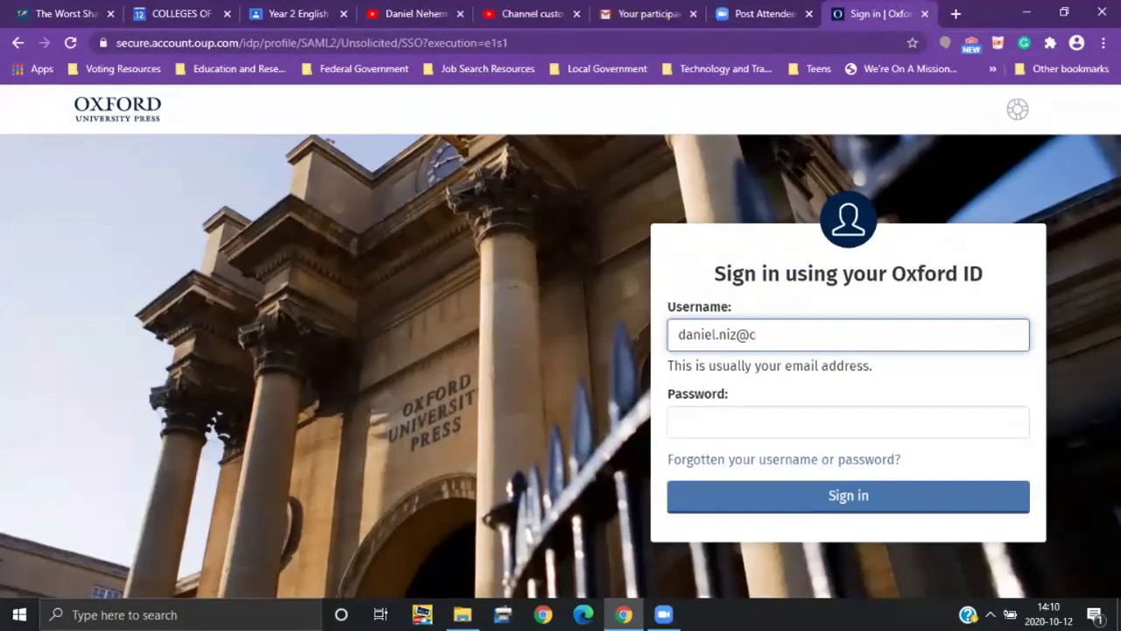
key("Tab")
type("********")
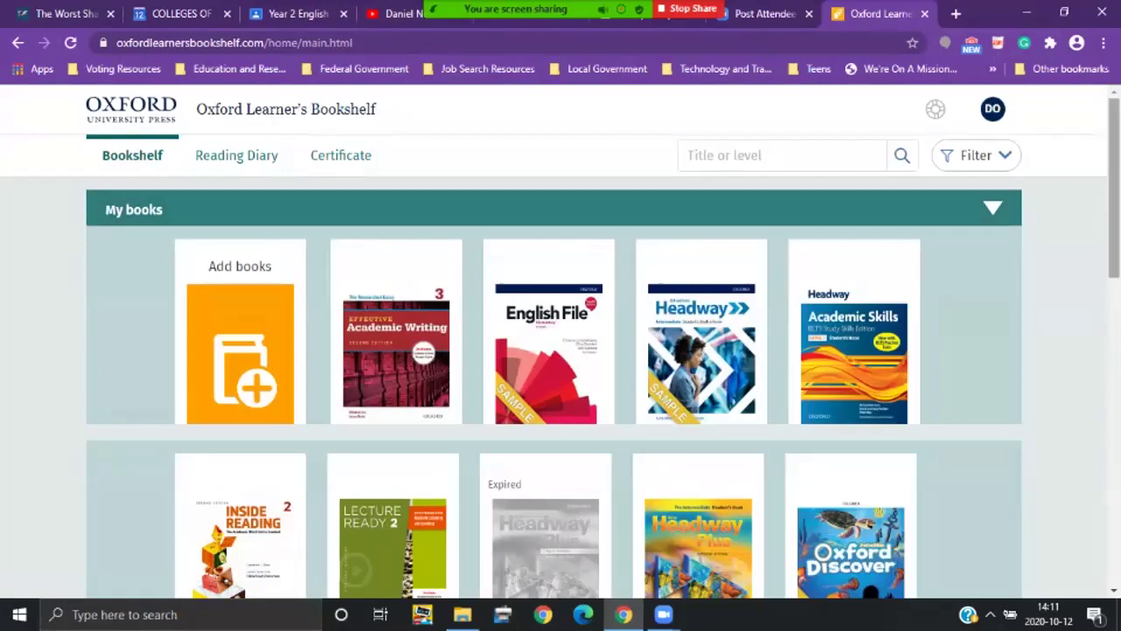
Step: Scroll My books down to the Inside Reading 2 cover and open the e-book
scroll(554, 351, "down", 1)
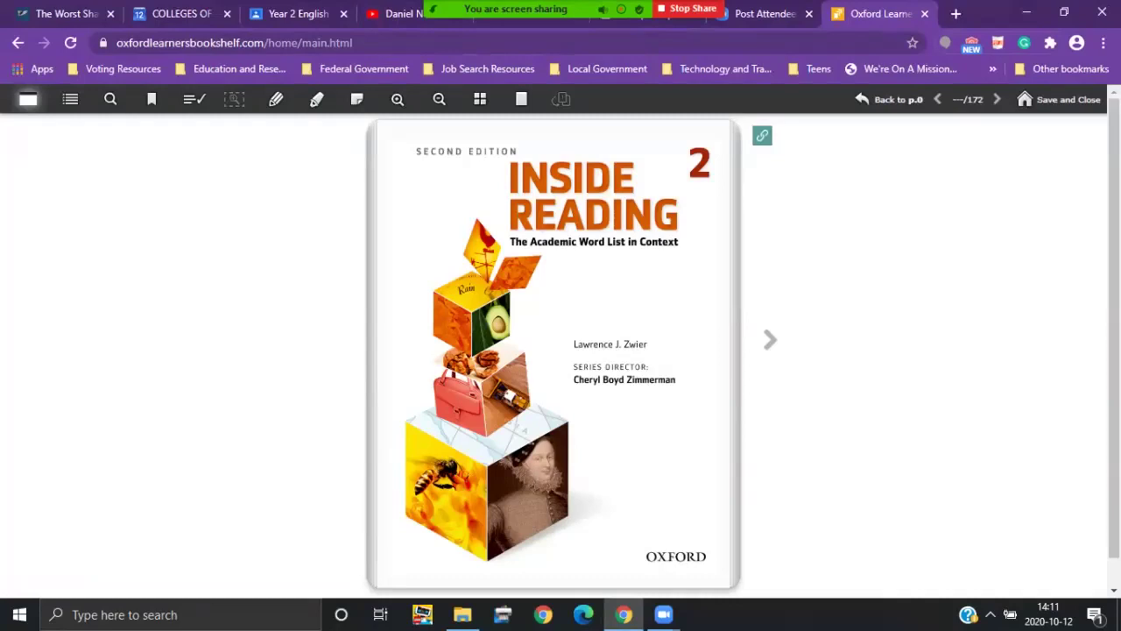
Step: Page past the copyright, Acknowledgements, Contents and Getting Started pages to Unit 1, page 001
left_click(770, 338)
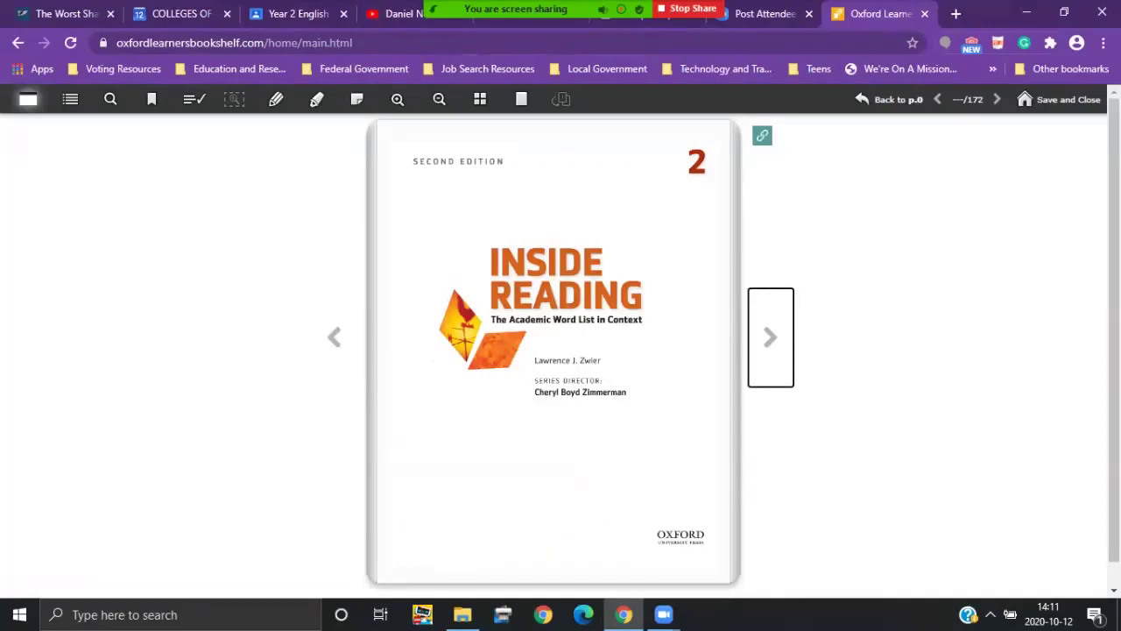
key("Right")
key("Right")
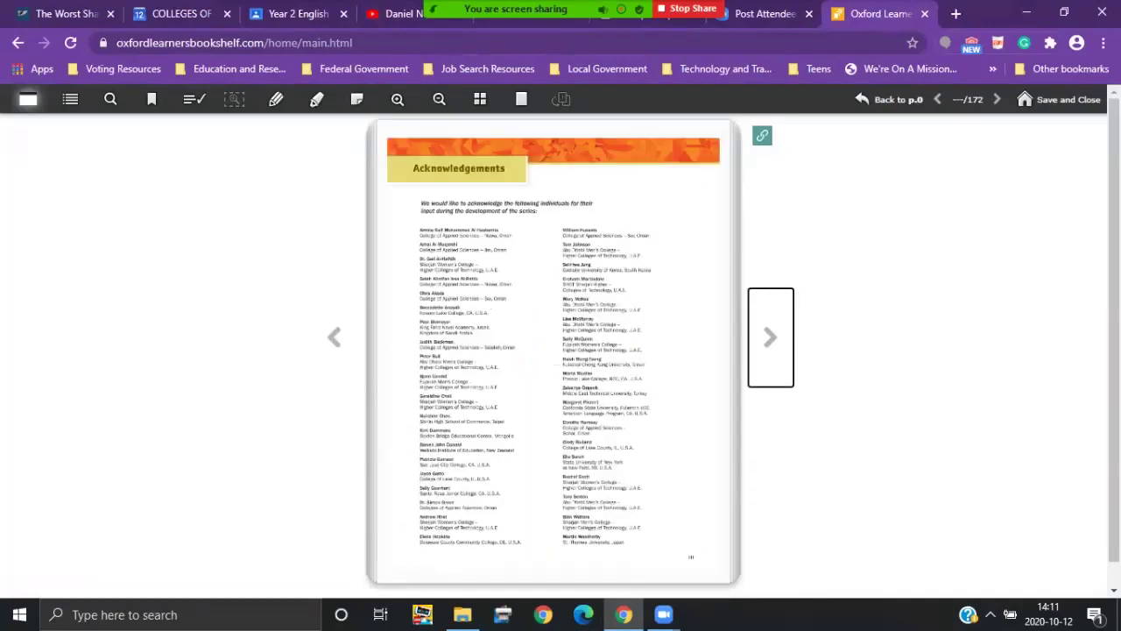
key("Right")
key("Right")
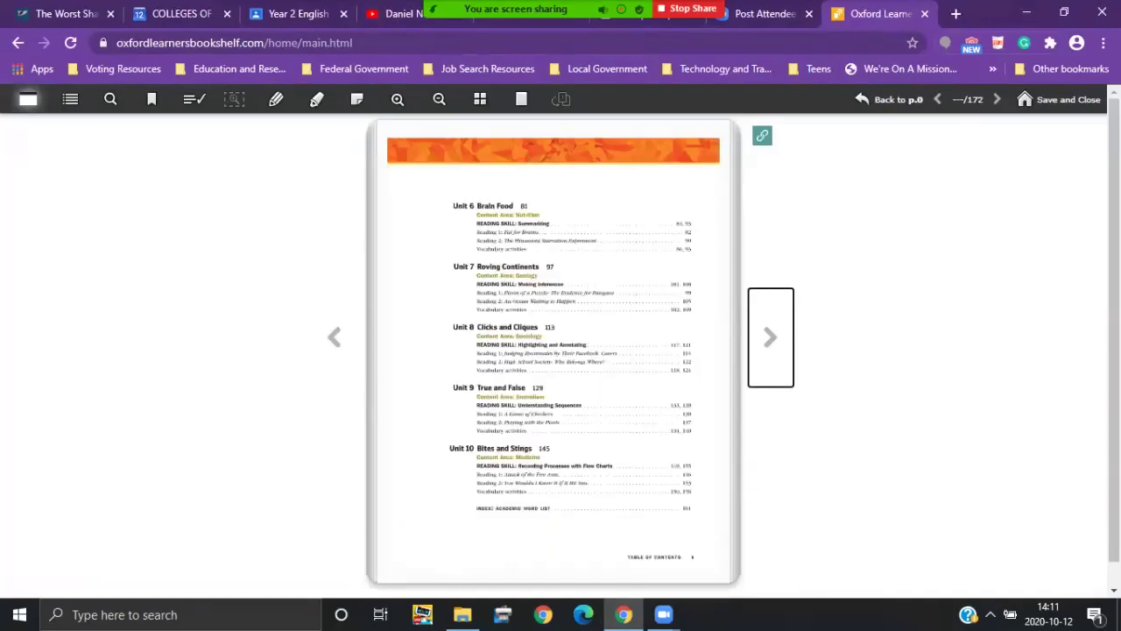
key("Right")
key("Right")
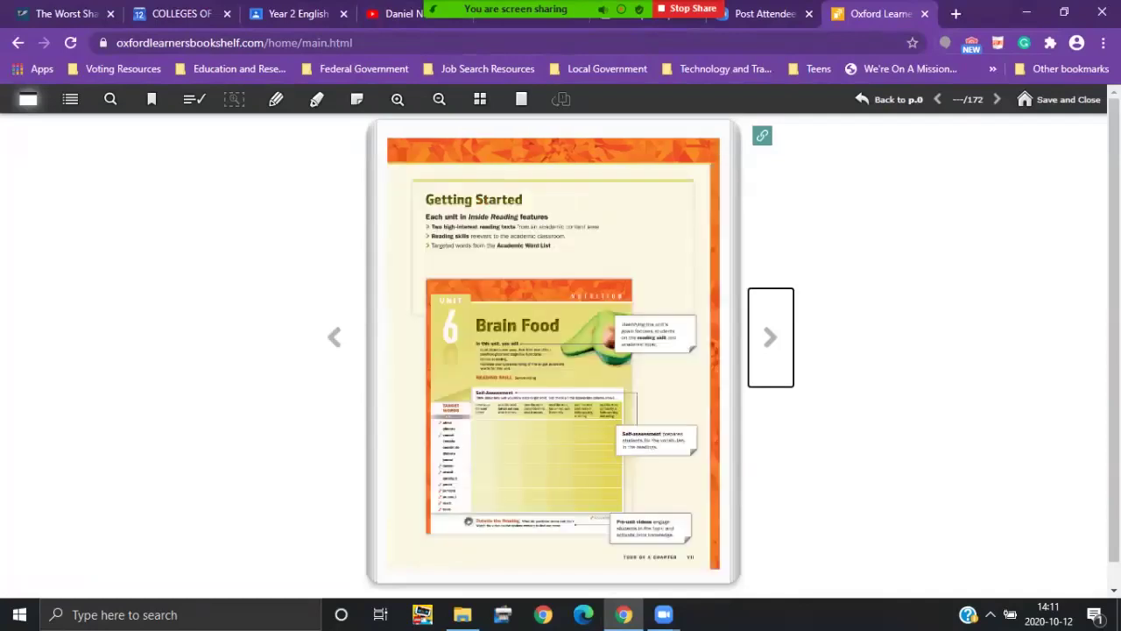
key("Right")
key("Right")
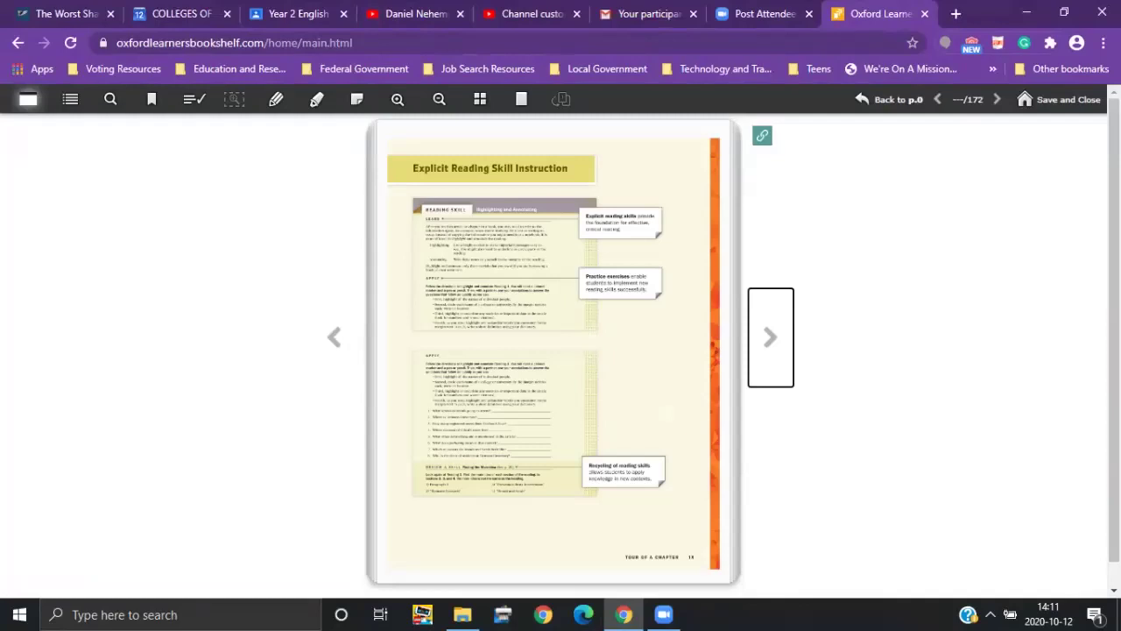
key("Right")
key("Right")
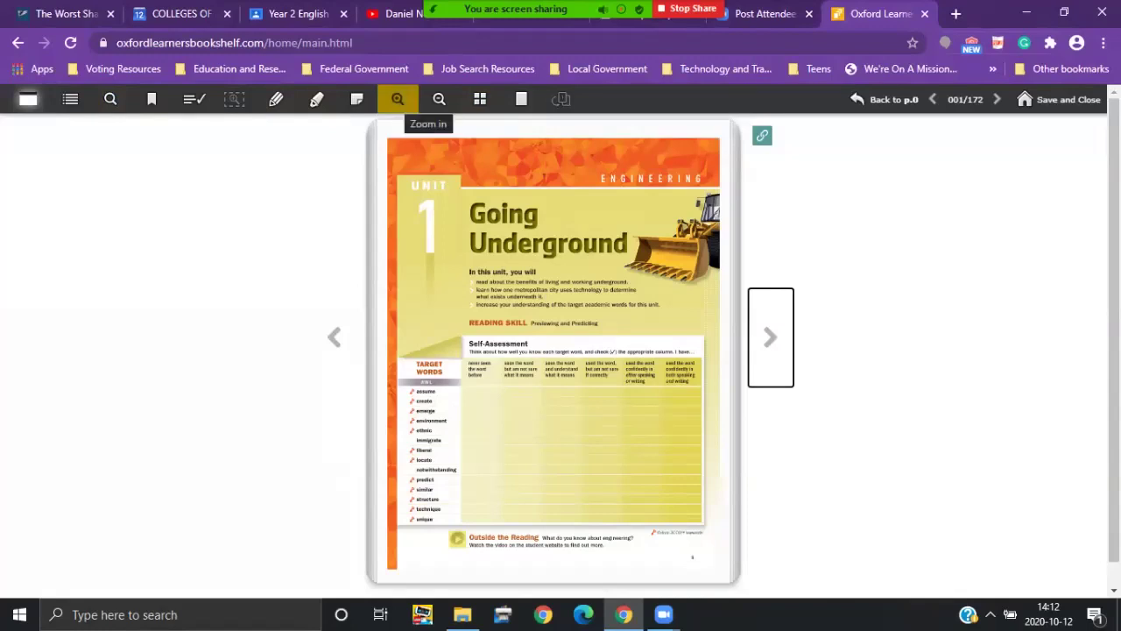
Step: Zoom in, zoom out two steps to fit the page width, and scroll to the Target Words table
left_click(398, 99)
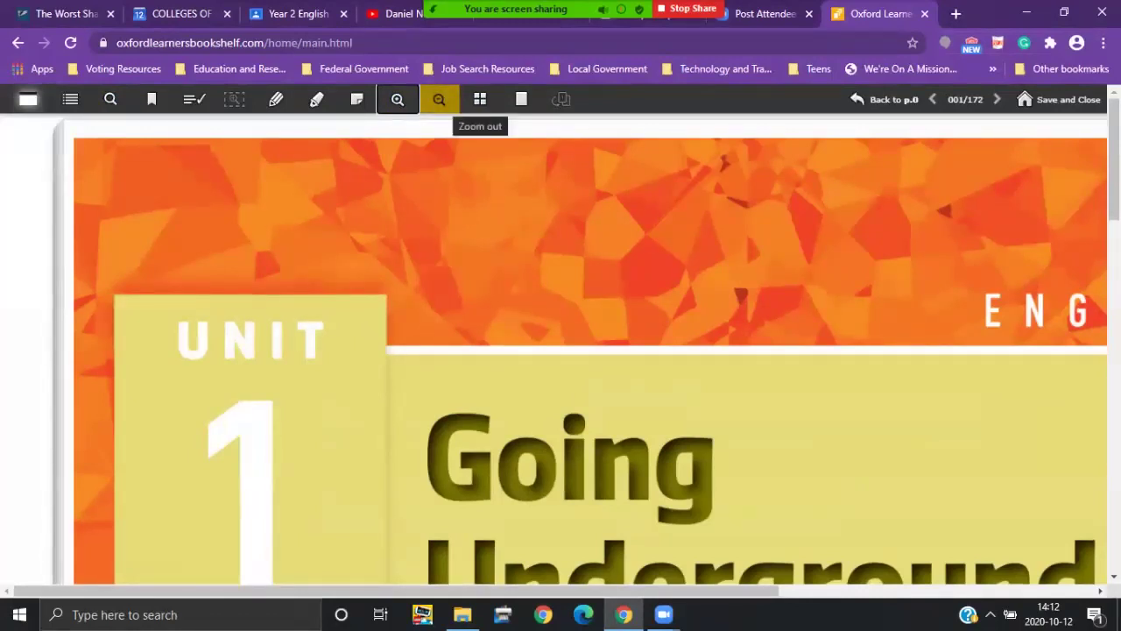
left_click(439, 99)
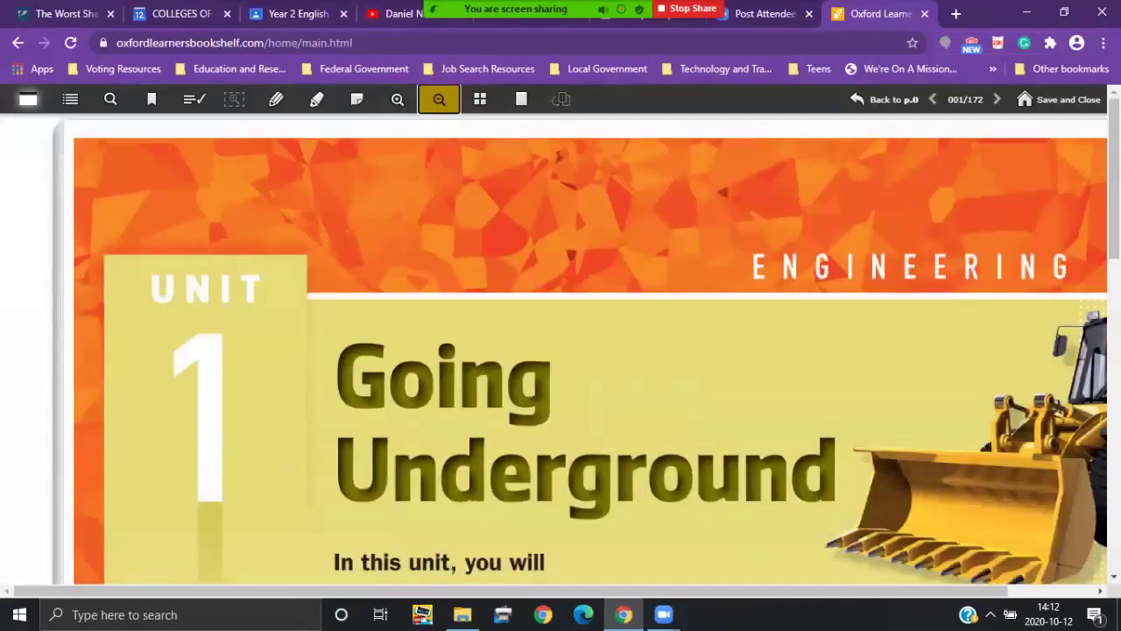
left_click(439, 99)
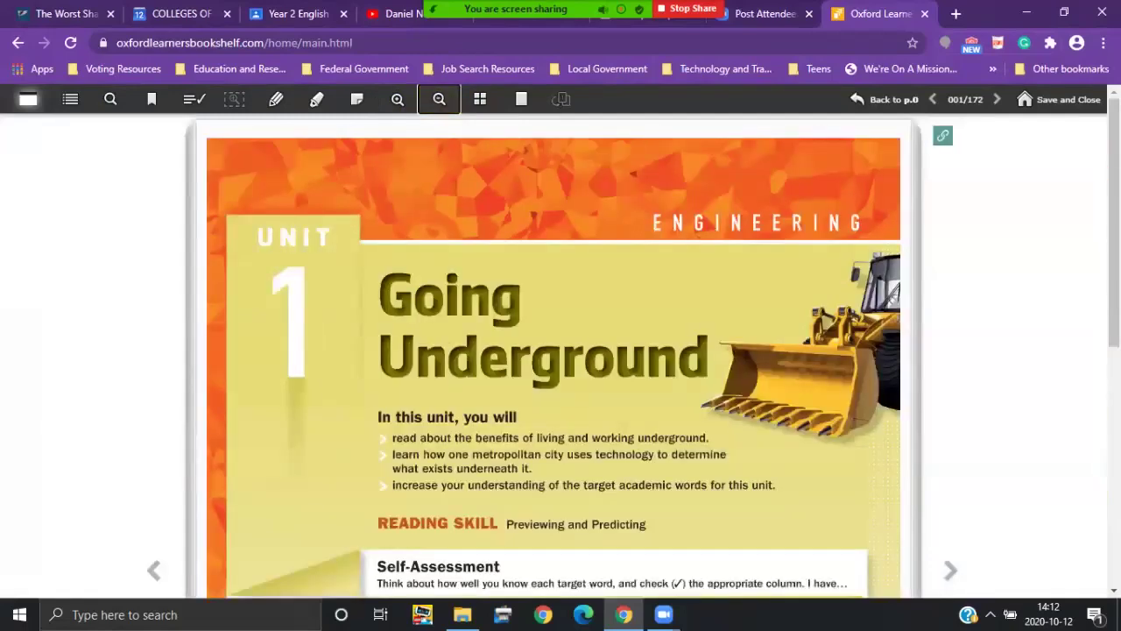
scroll(561, 351, "down", 4)
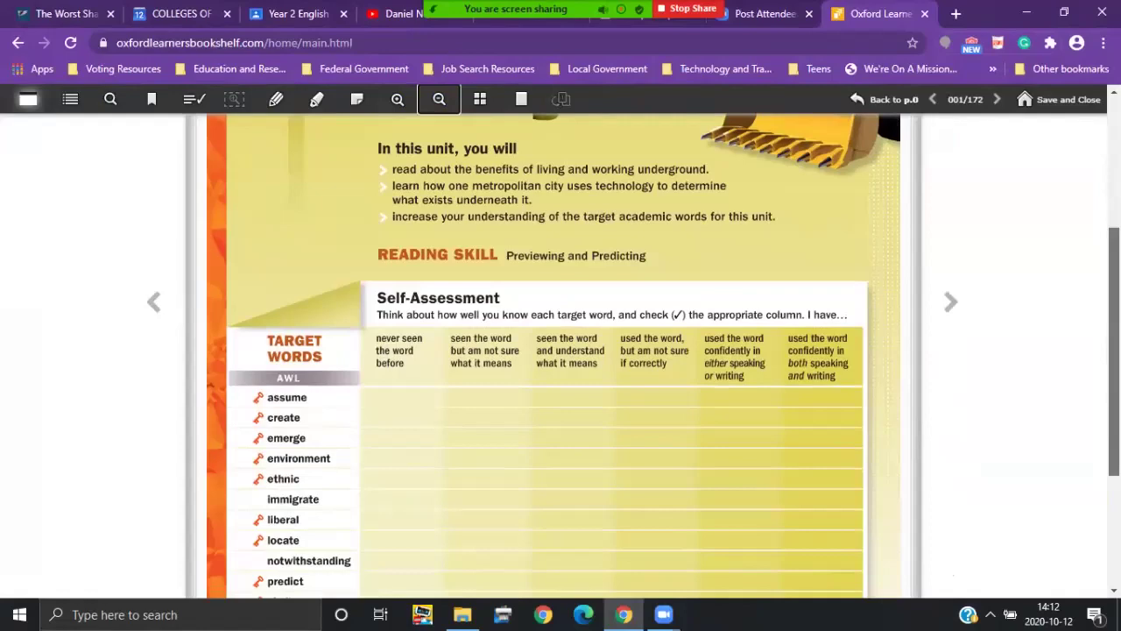
scroll(561, 351, "down", 1)
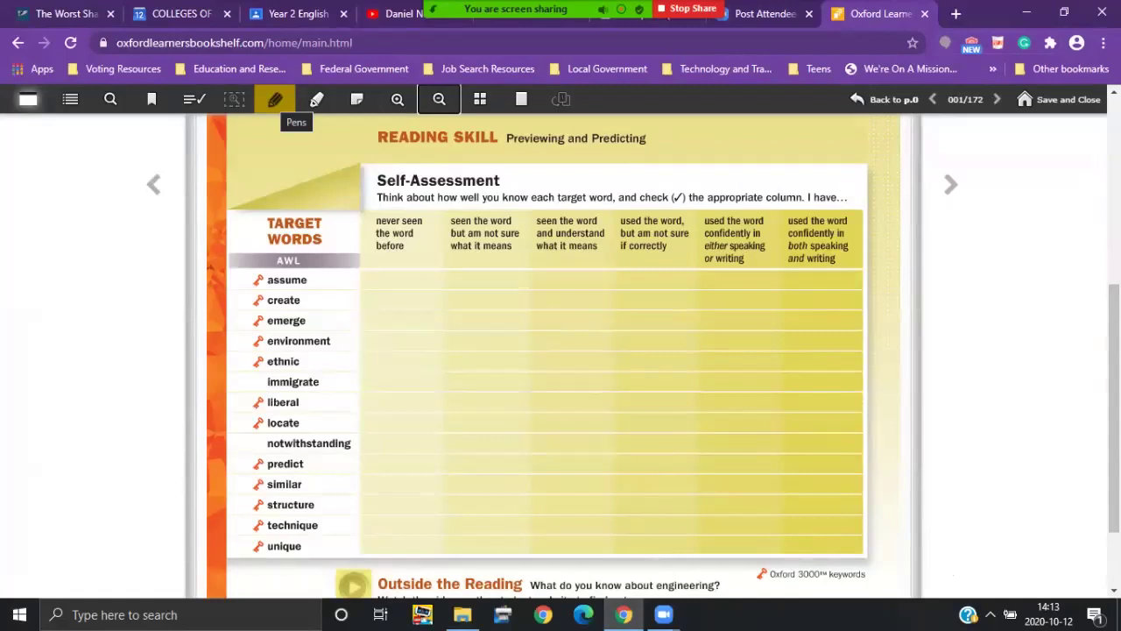
Step: Choose the Navy pen and set it to its thinnest stroke
left_click(274, 99)
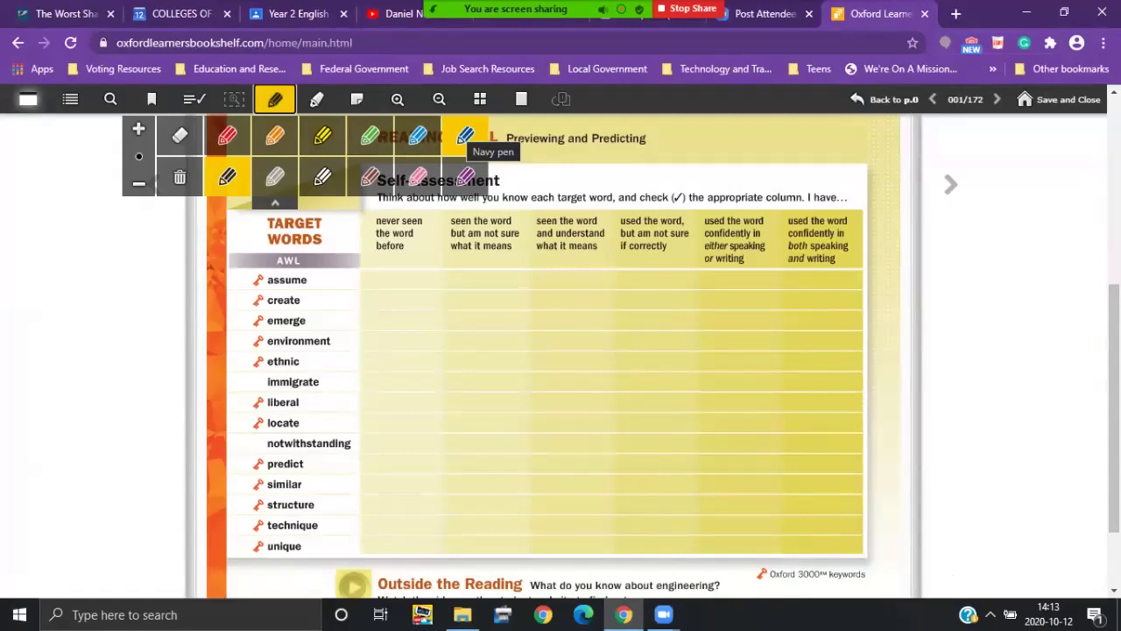
left_click(465, 136)
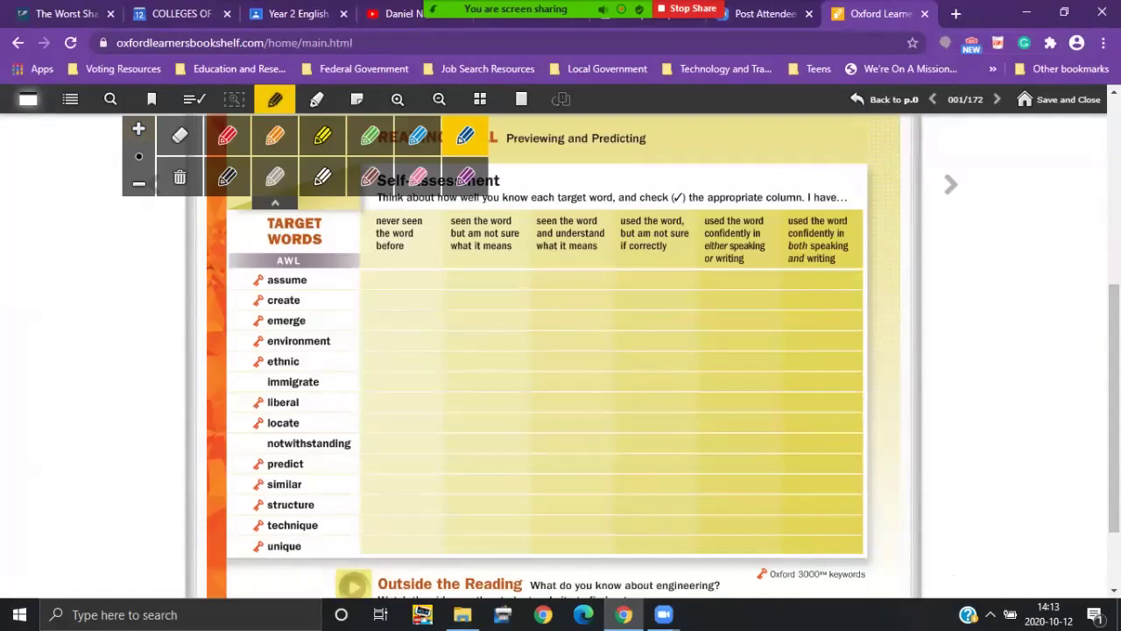
left_click(138, 129)
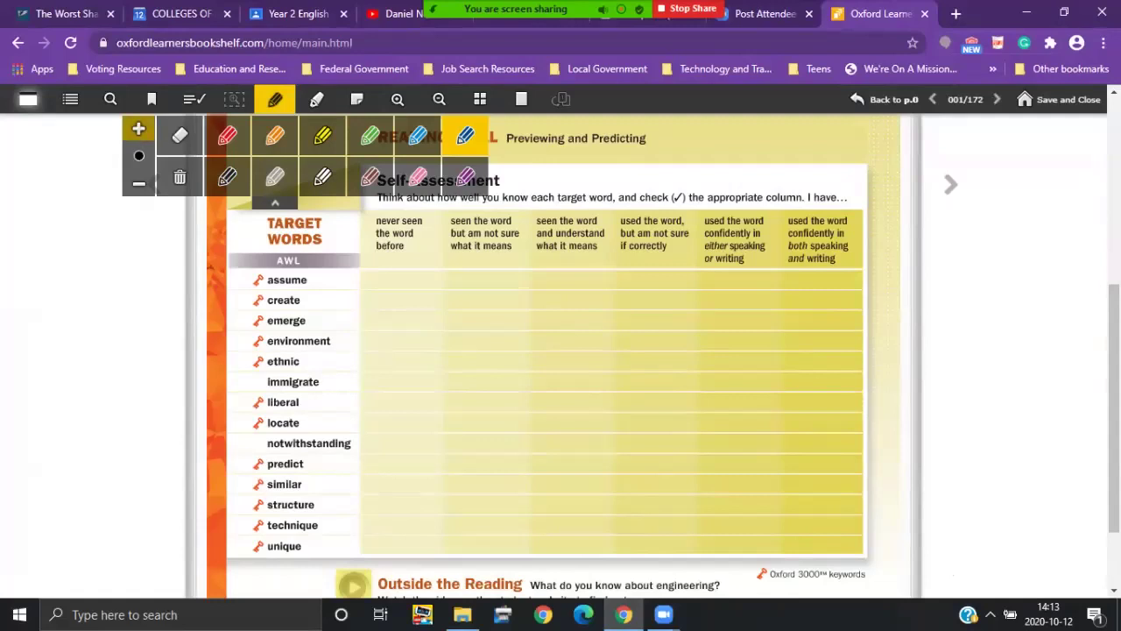
left_click(139, 128)
left_click(139, 183)
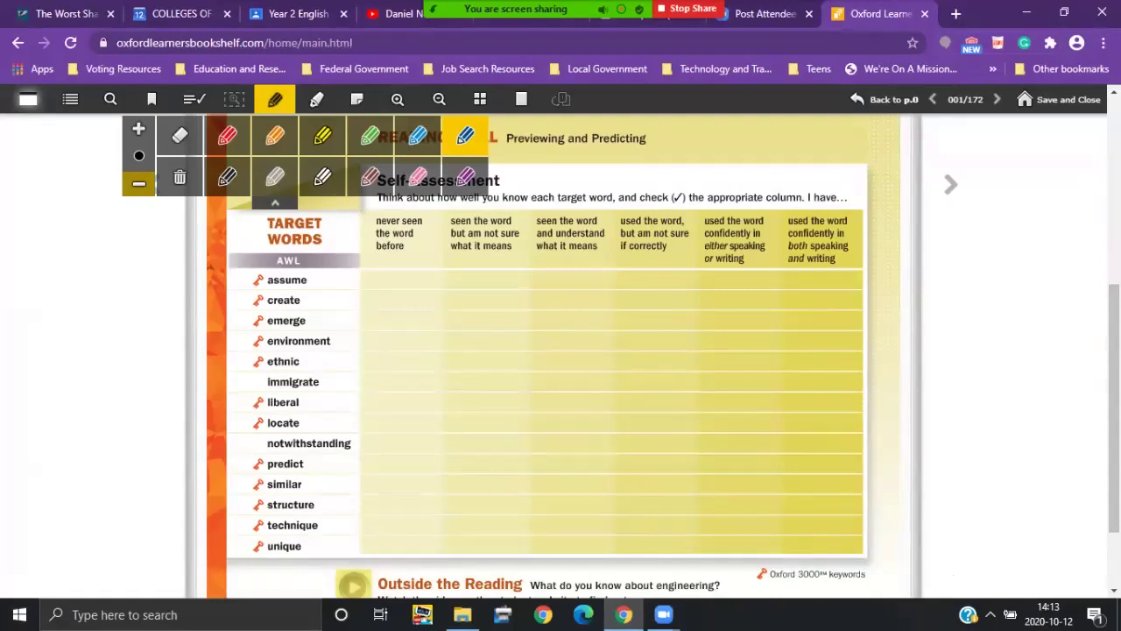
left_click(138, 183)
left_click(138, 183)
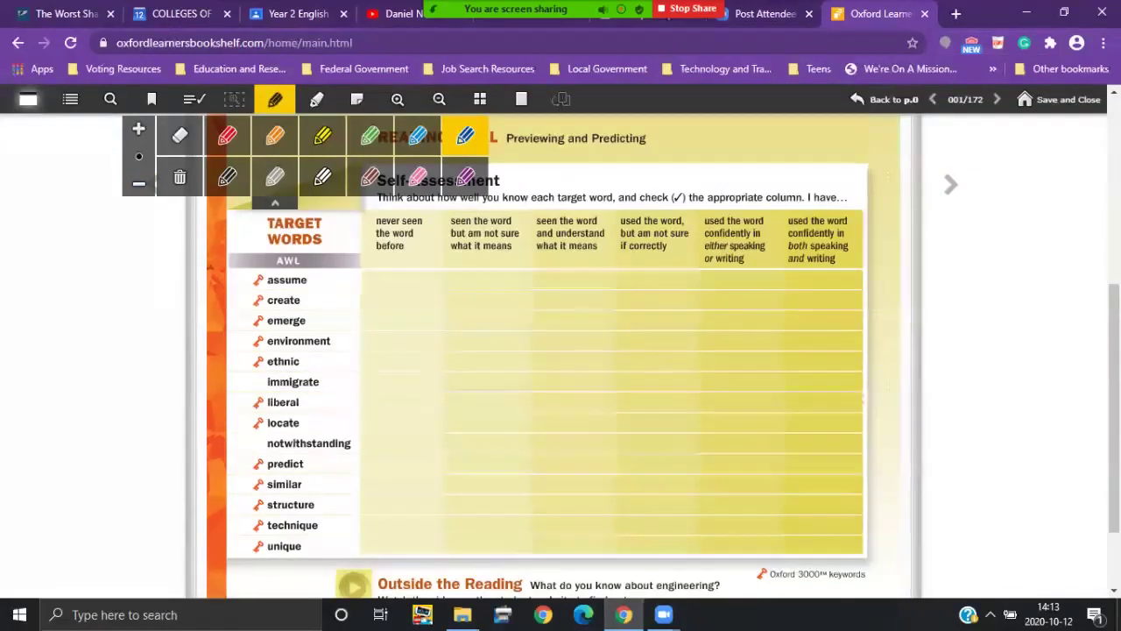
Step: Tick the assume row's two 'used confidently' columns and scribble a G across the table
mouse_move(716, 278)
left_mouse_down()
mouse_move(728, 286)
mouse_move(755, 250)
left_mouse_up()
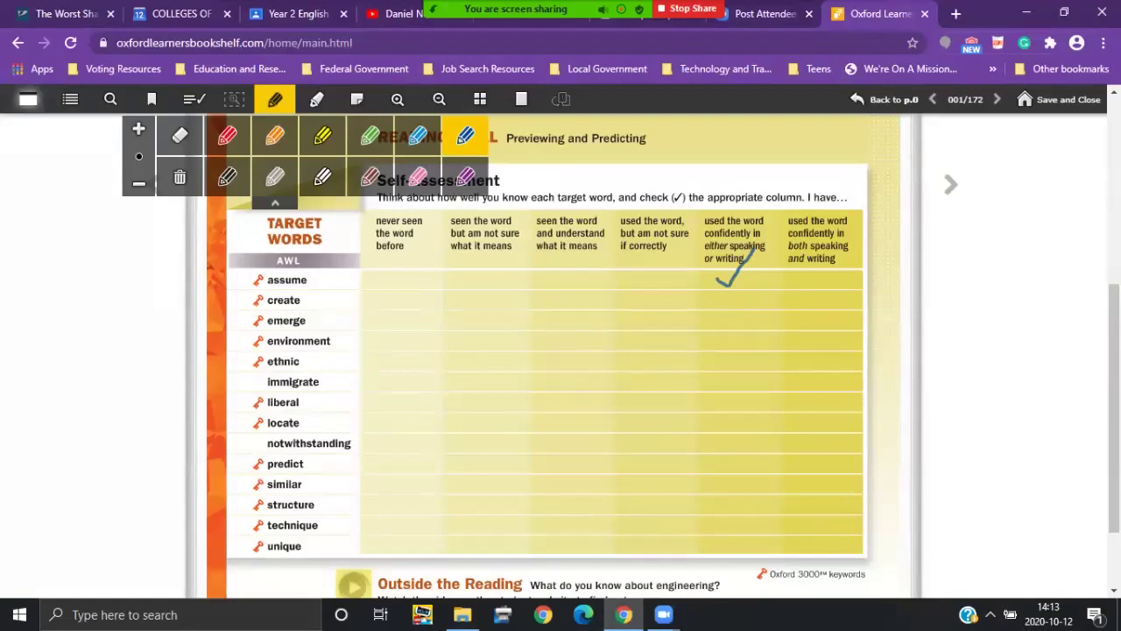
mouse_move(803, 290)
left_mouse_down()
mouse_move(814, 301)
mouse_move(831, 281)
left_mouse_up()
mouse_move(631, 312)
left_mouse_down()
mouse_move(655, 322)
mouse_move(619, 280)
mouse_move(647, 272)
left_mouse_up()
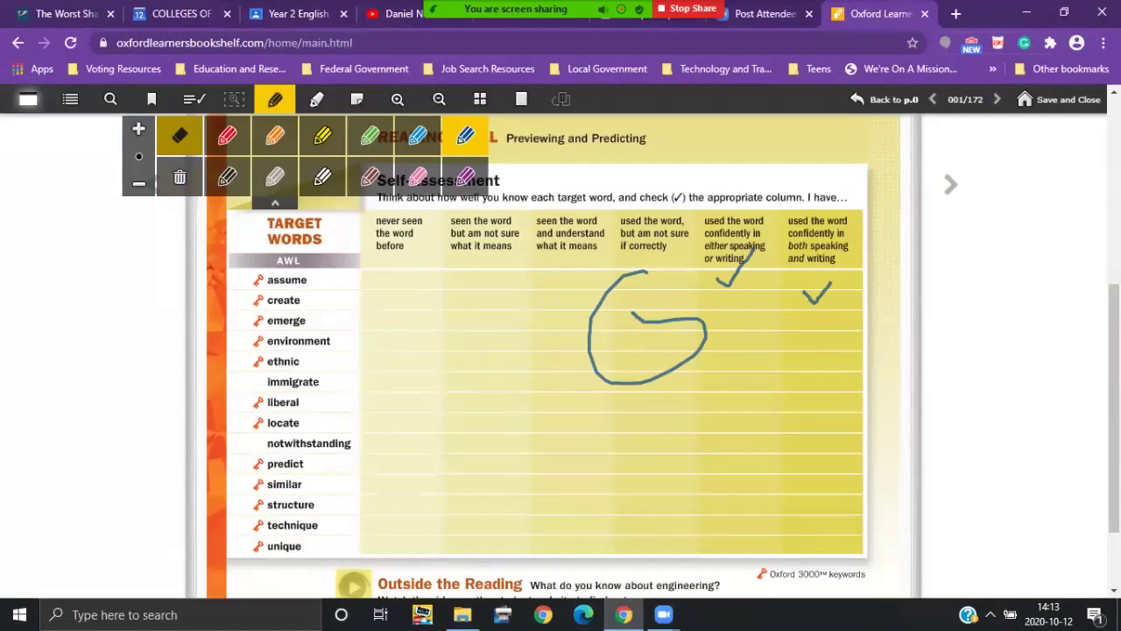
Step: Rub out the G with a maximum-size eraser, then confirm Remove all to clear every pen mark
left_click(227, 136)
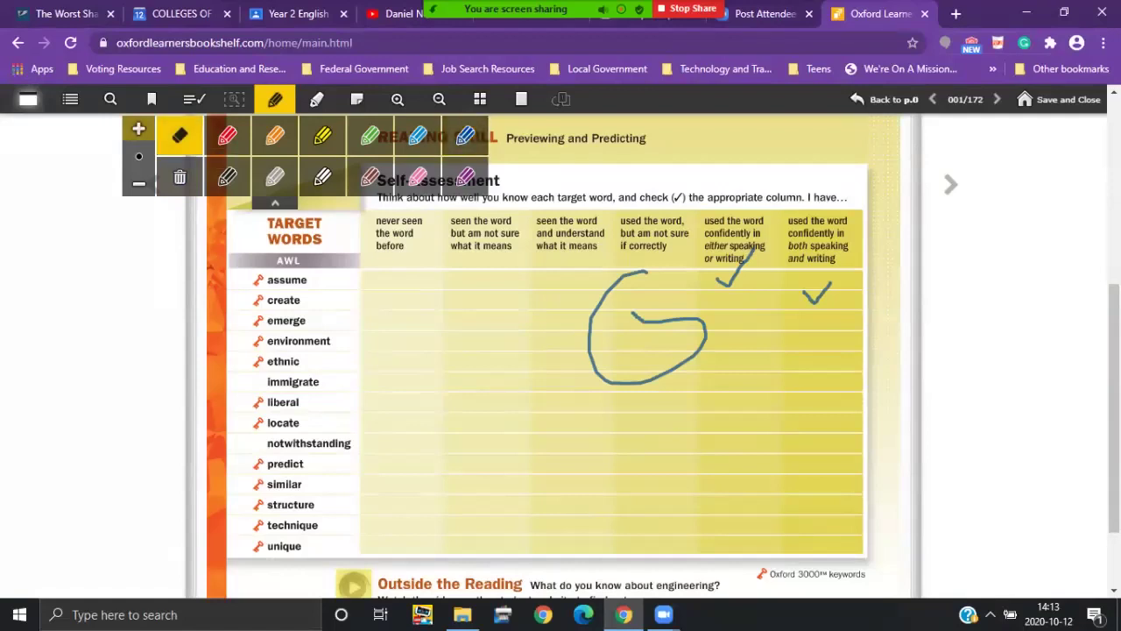
left_click(139, 128)
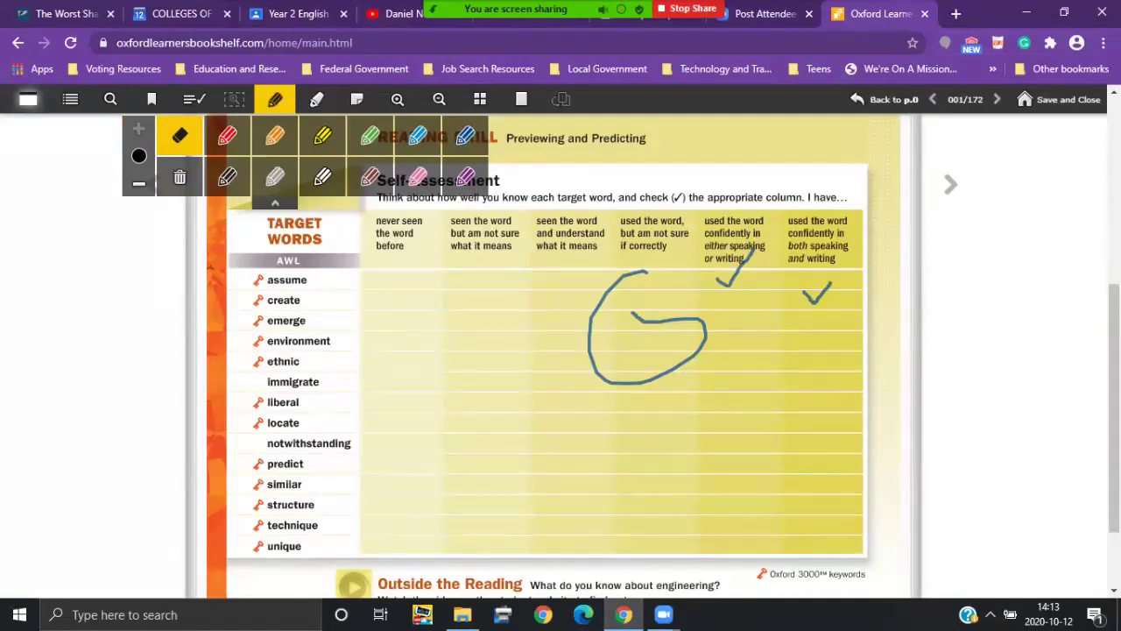
mouse_move(649, 272)
left_mouse_down()
mouse_move(617, 280)
mouse_move(593, 330)
mouse_move(594, 364)
mouse_move(617, 381)
mouse_move(651, 378)
mouse_move(683, 361)
mouse_move(676, 321)
mouse_move(637, 317)
mouse_move(692, 317)
mouse_move(704, 336)
mouse_move(684, 363)
left_mouse_up()
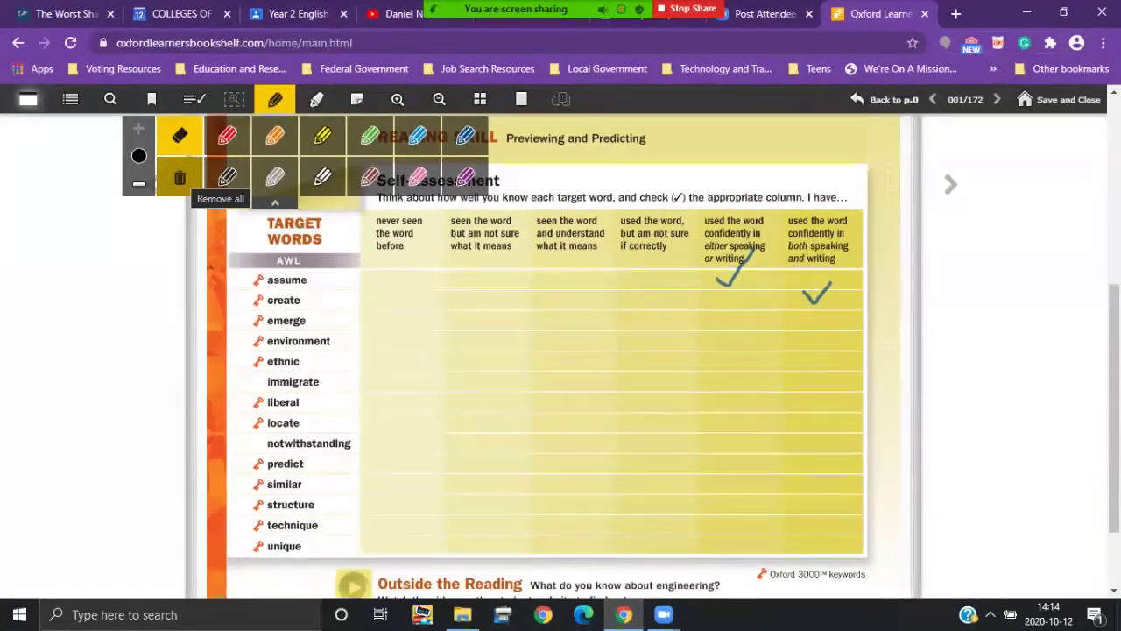
left_click(179, 177)
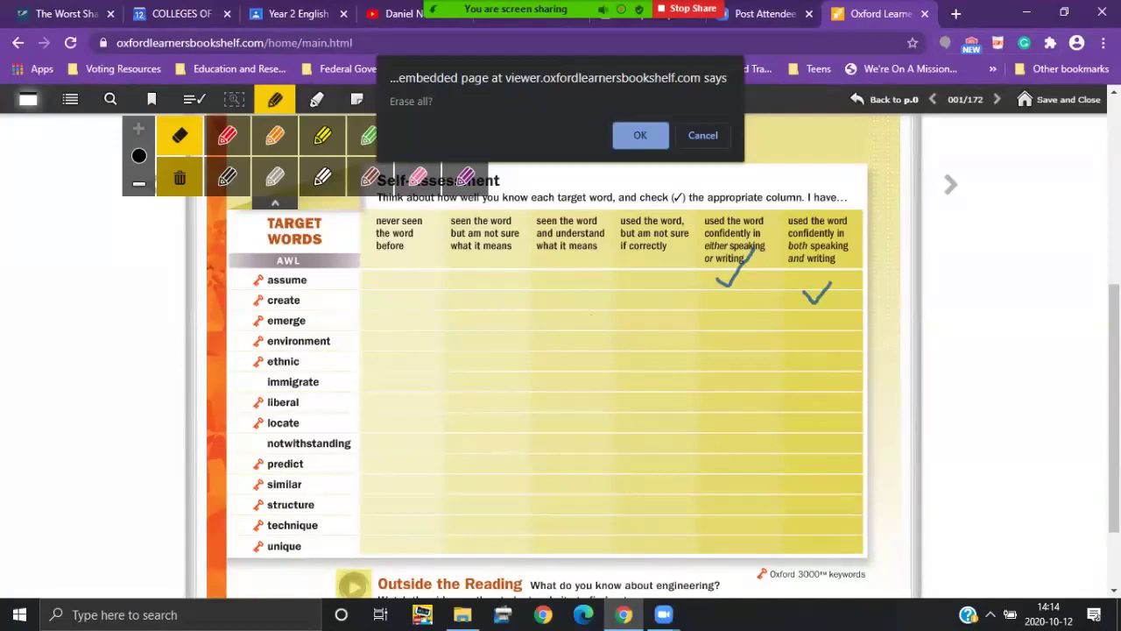
key("Return")
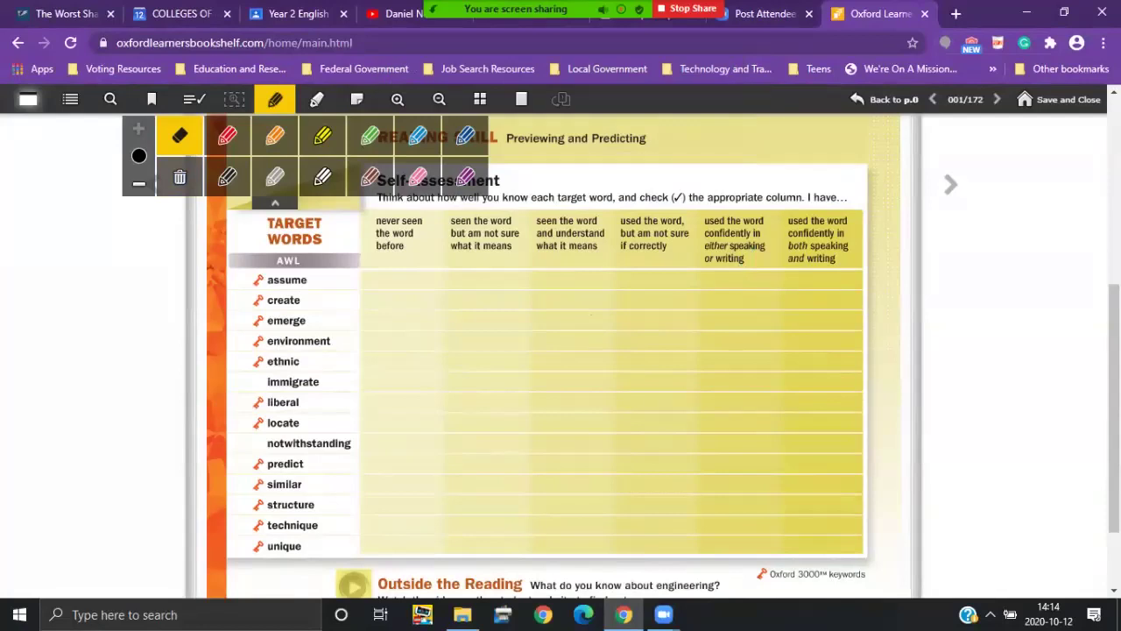
Step: Select the grey pen, close the pen palette, and scroll over the Going Underground page
left_click(274, 177)
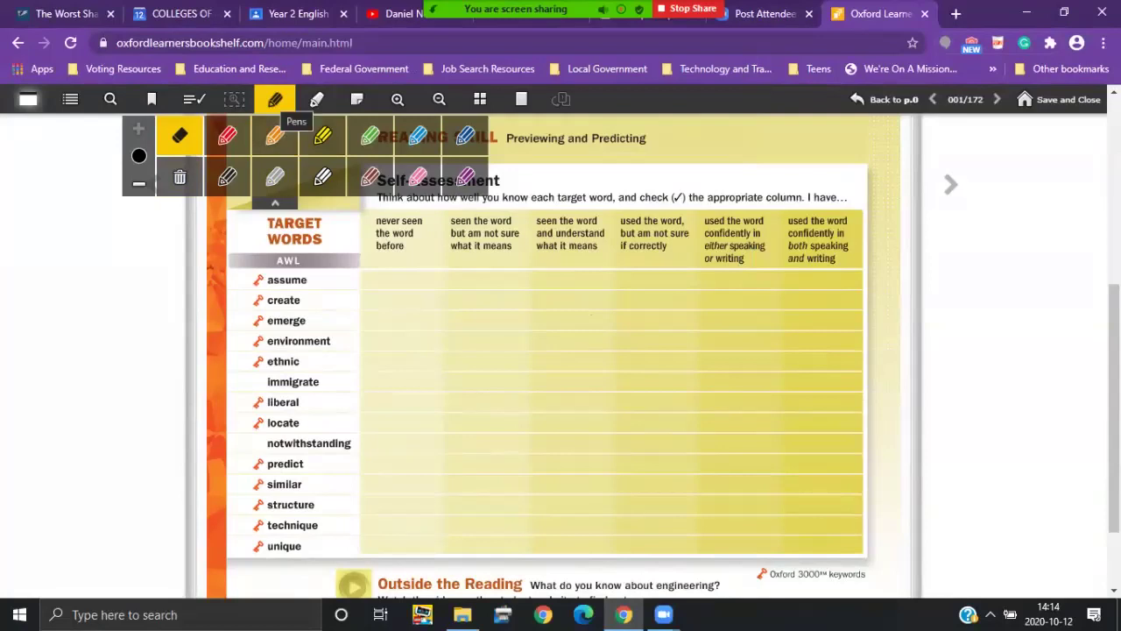
left_click(276, 99)
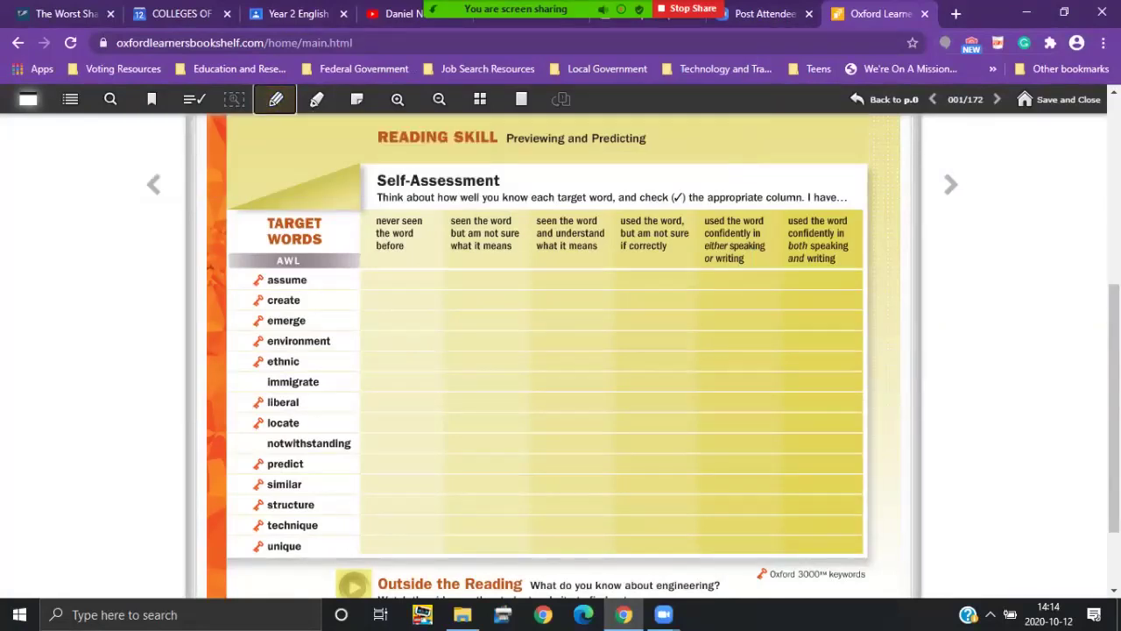
scroll(560, 351, "down", 1)
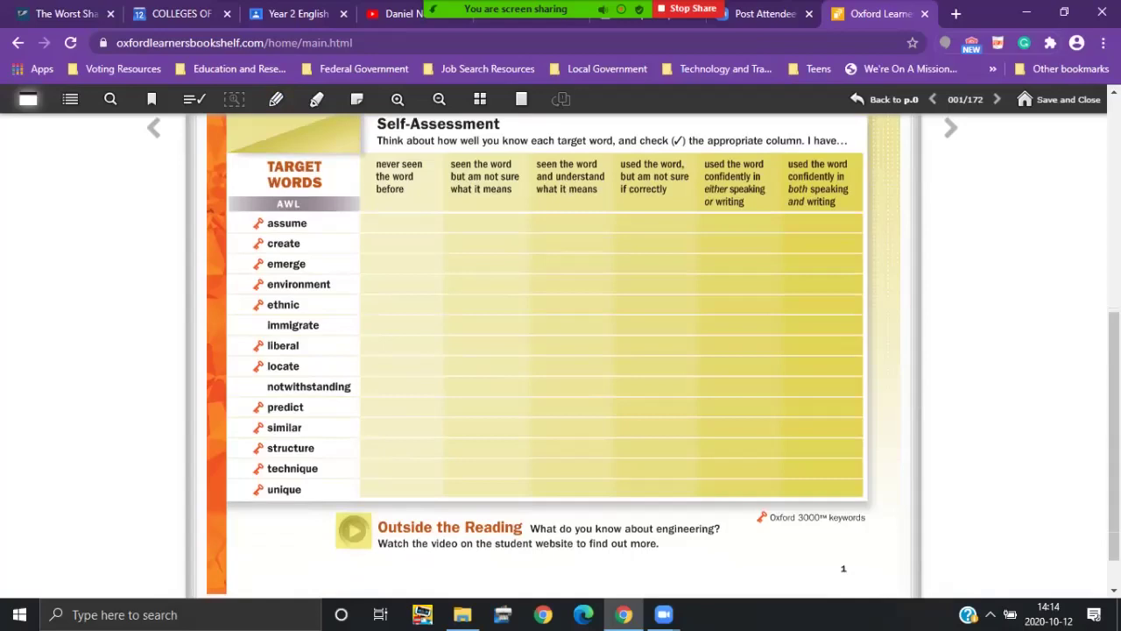
scroll(560, 350, "down", 1)
scroll(561, 350, "up", 1)
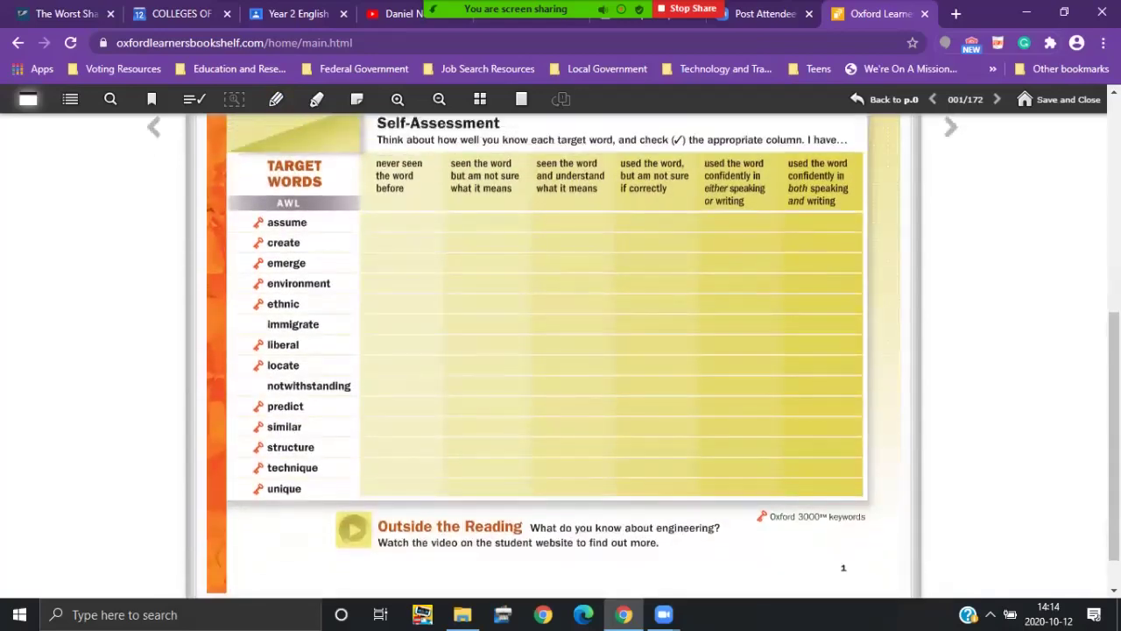
scroll(561, 351, "down", 1)
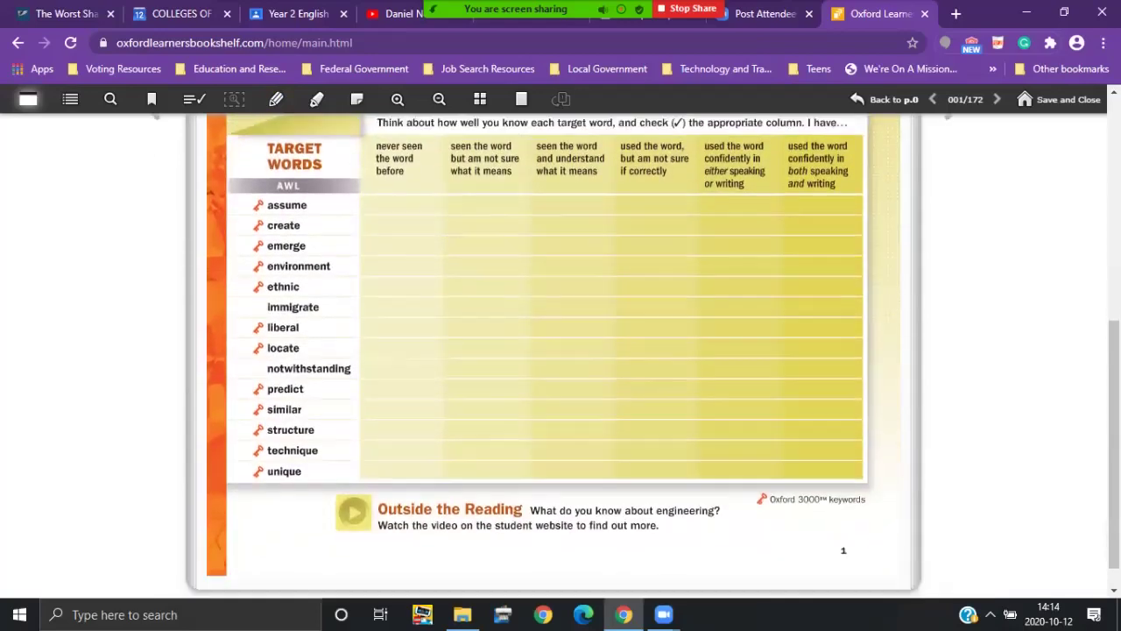
scroll(561, 351, "up", 3)
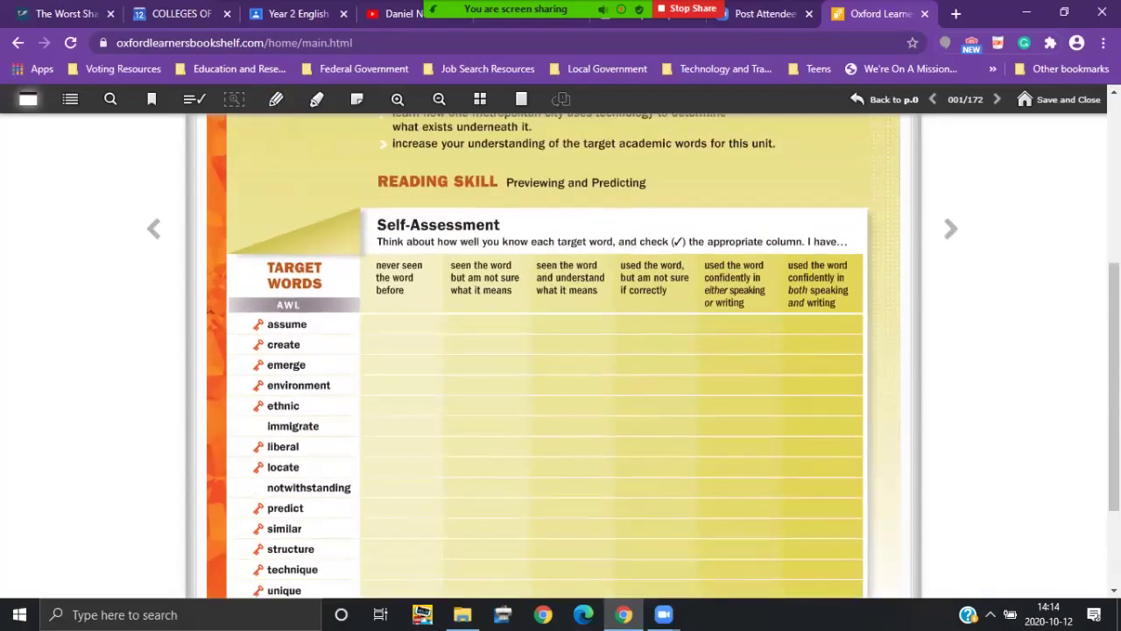
scroll(560, 351, "up", 3)
scroll(560, 350, "down", 3)
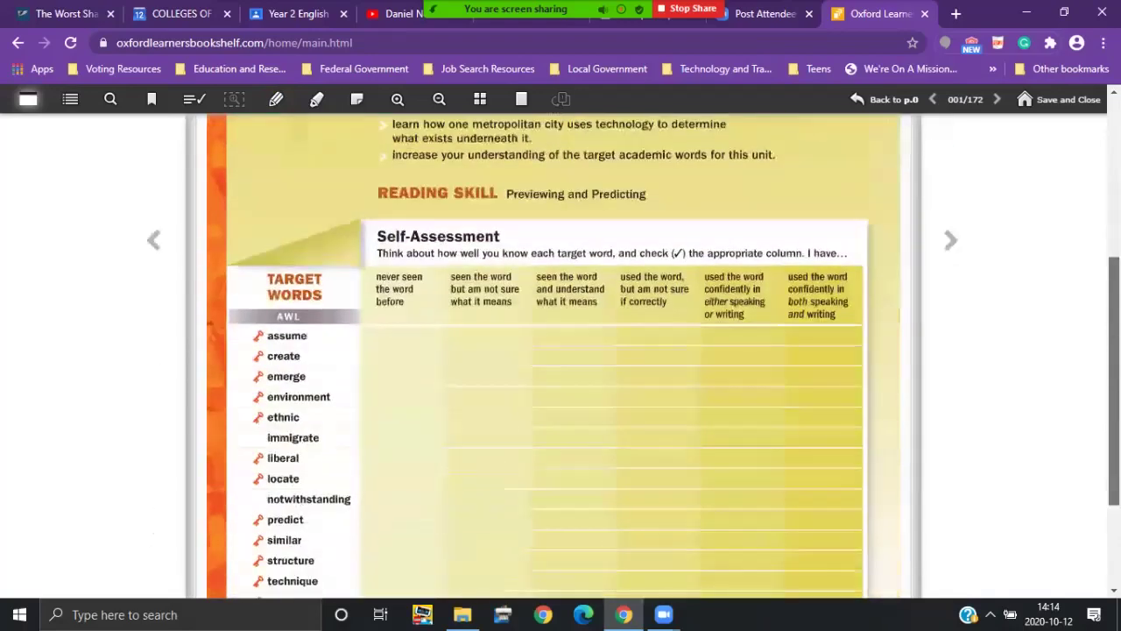
scroll(560, 351, "up", 4)
scroll(560, 351, "down", 3)
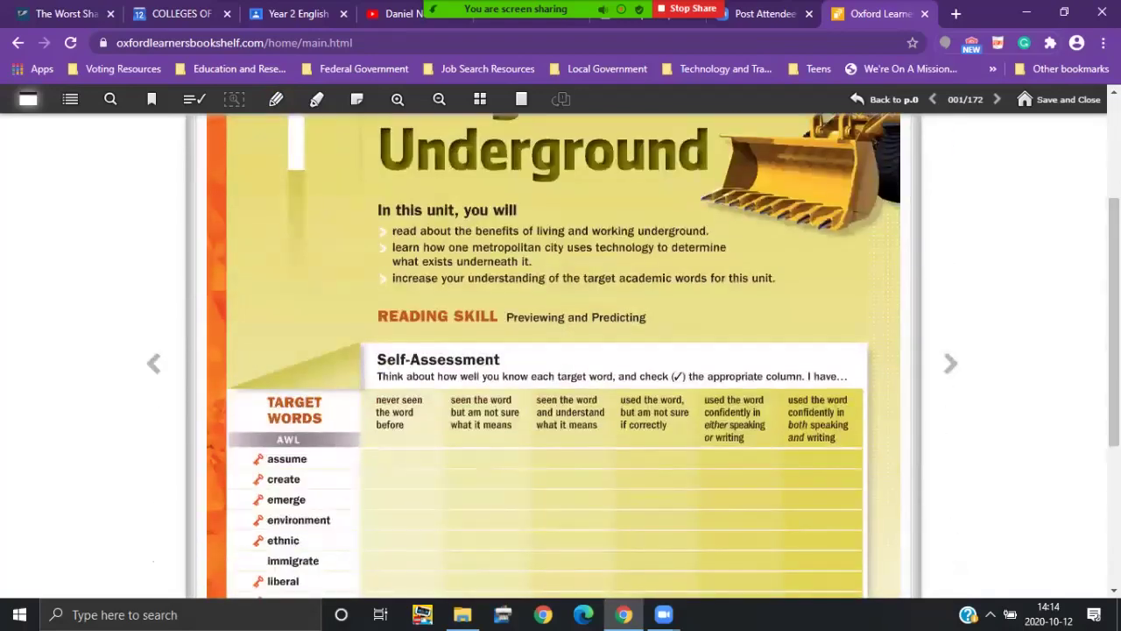
Step: Turn forward two pages to page 003 and scroll down to The Miners Arrive
left_click(951, 362)
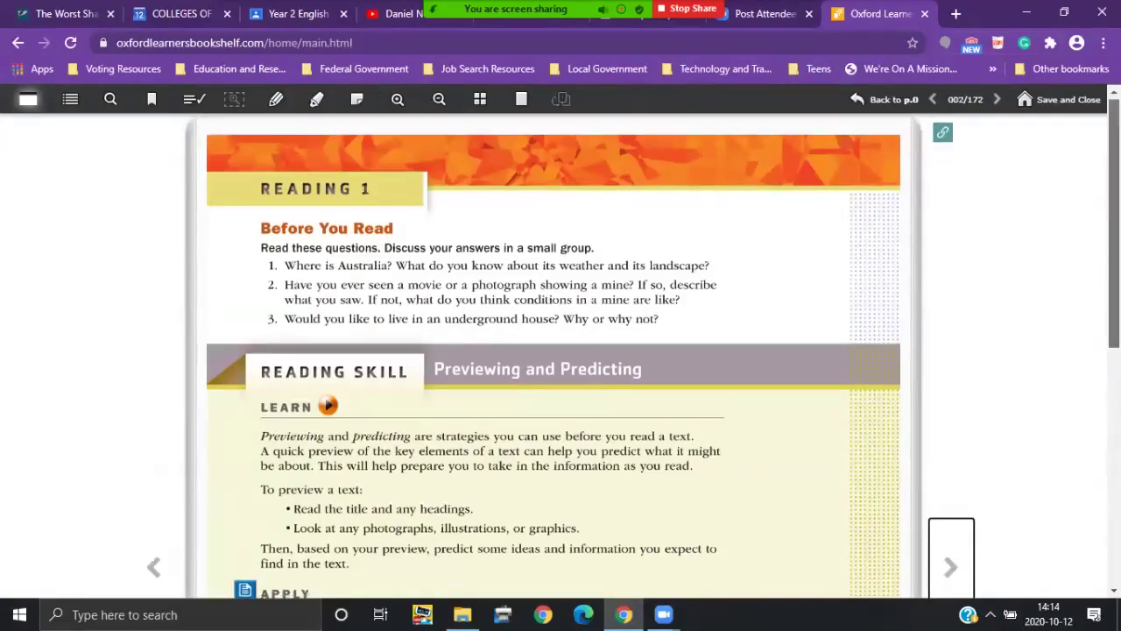
scroll(561, 351, "down", 3)
scroll(561, 350, "down", 1)
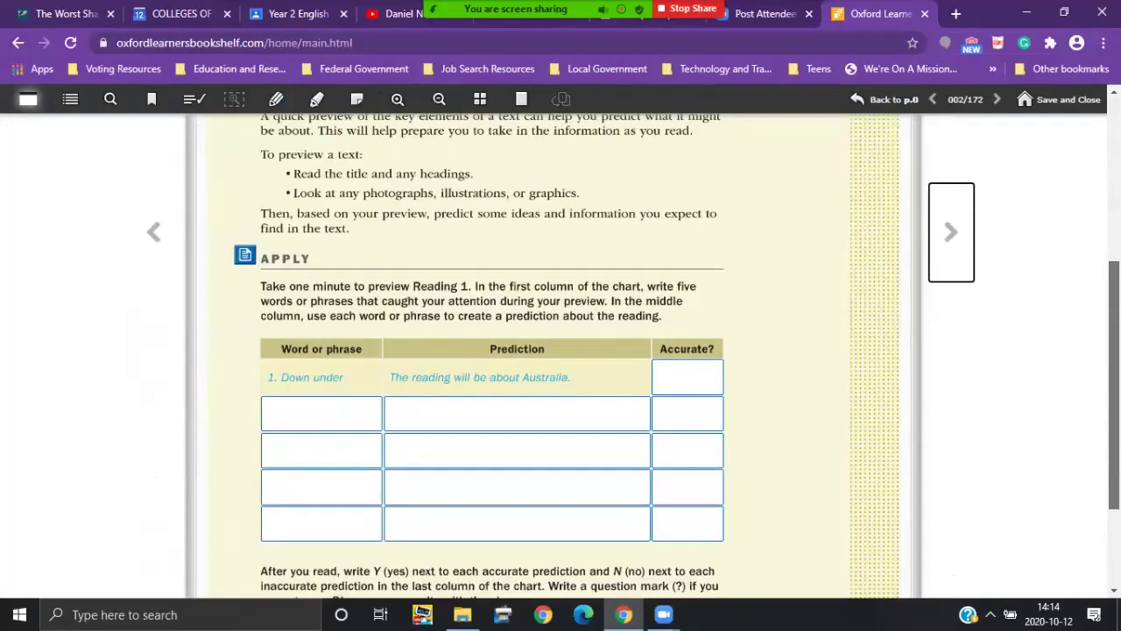
scroll(560, 351, "up", 3)
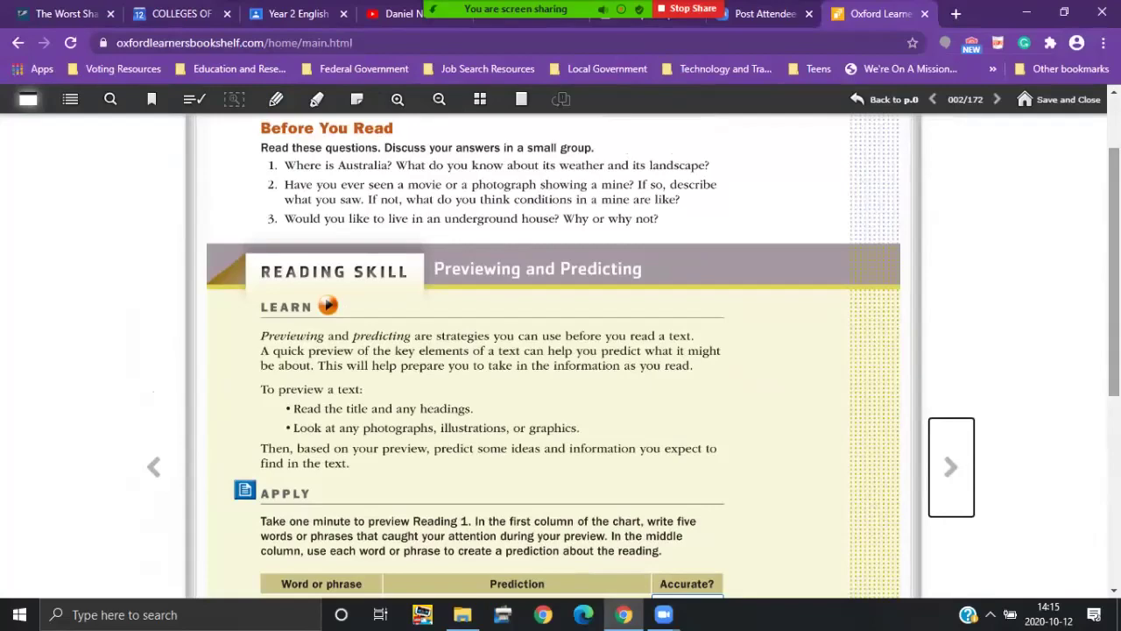
scroll(560, 351, "down", 3)
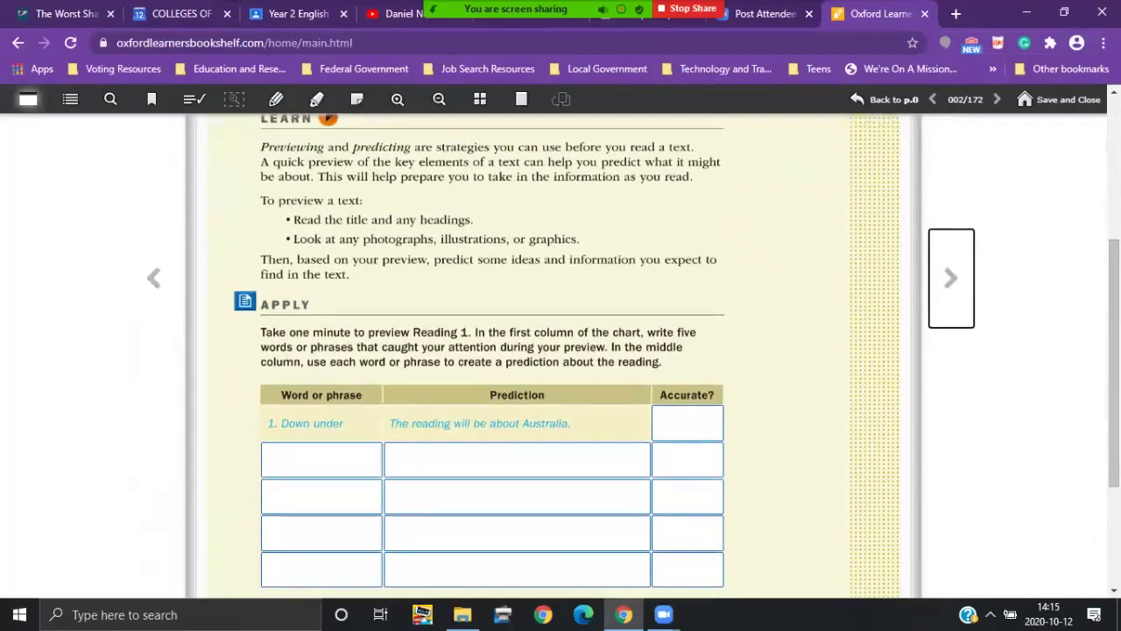
left_click(951, 278)
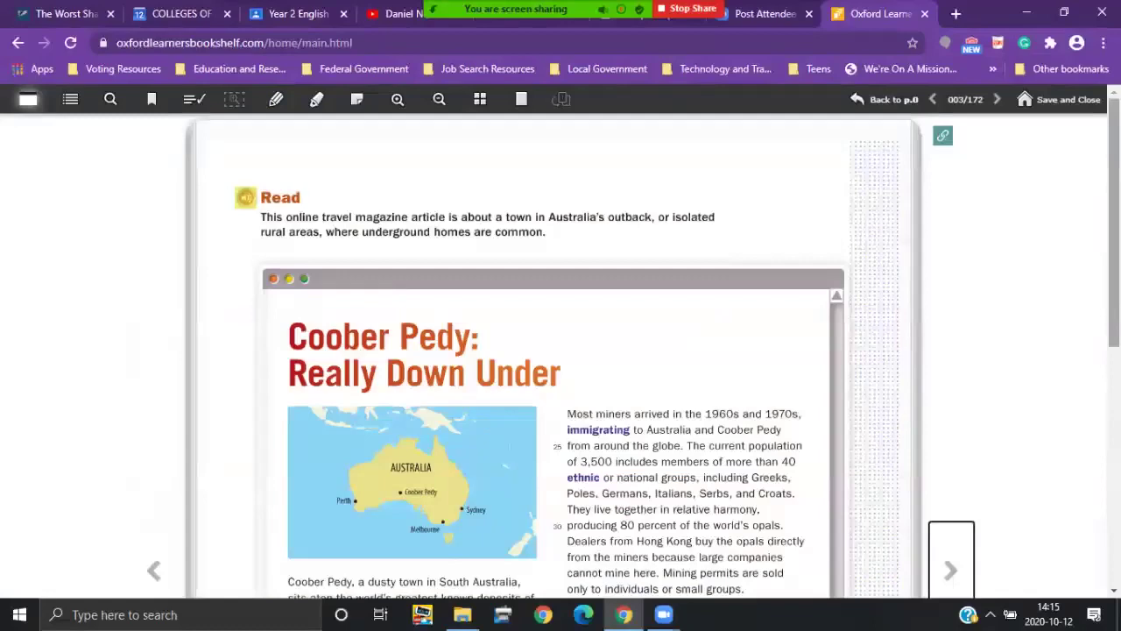
scroll(561, 351, "down", 3)
scroll(561, 350, "down", 2)
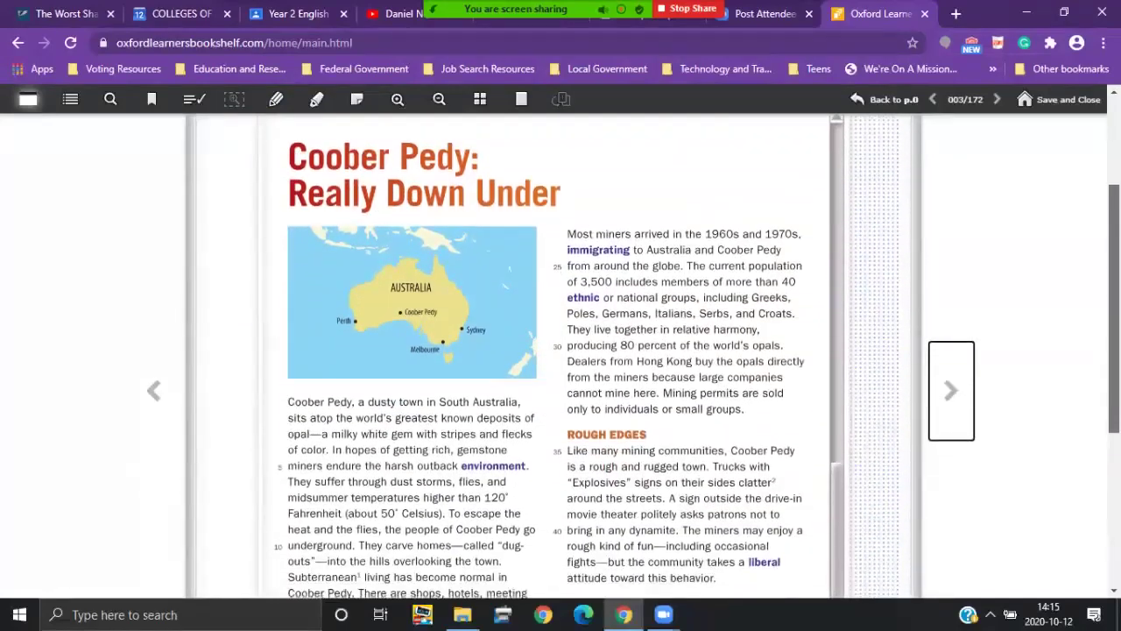
scroll(560, 351, "down", 1)
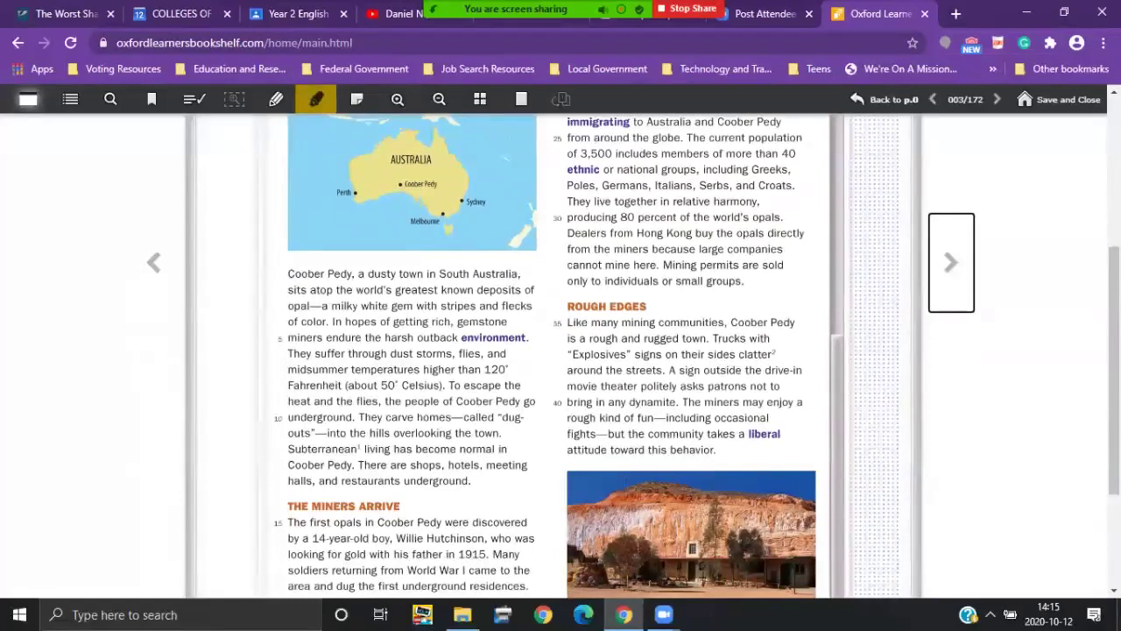
Step: Choose the purple highlighter and raise its thickness twice to the maximum
left_click(316, 99)
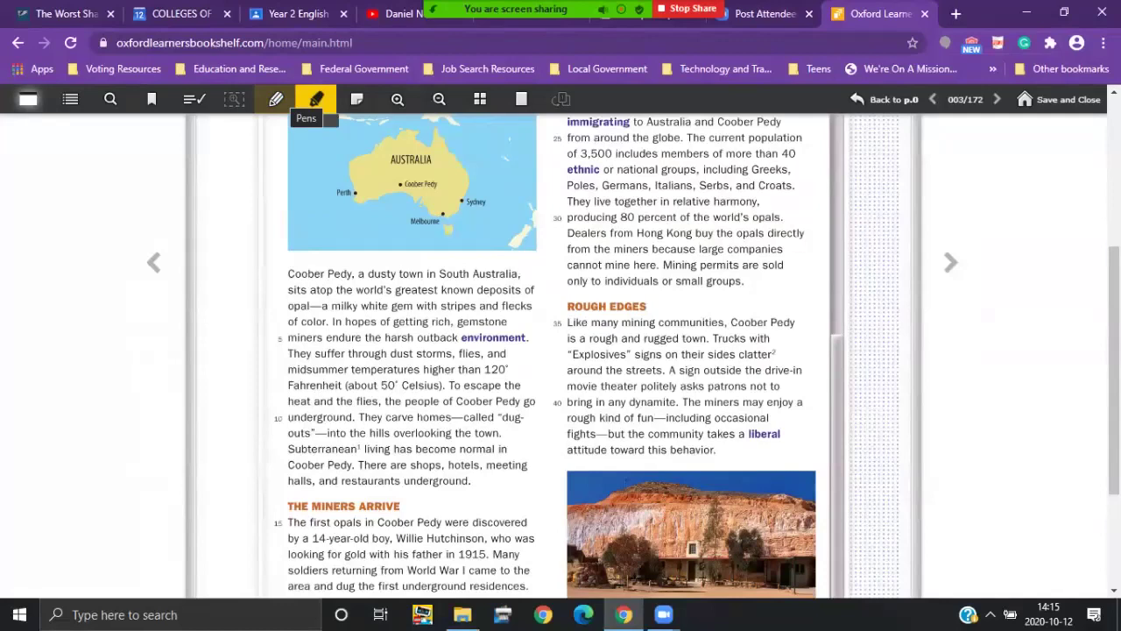
left_click(316, 98)
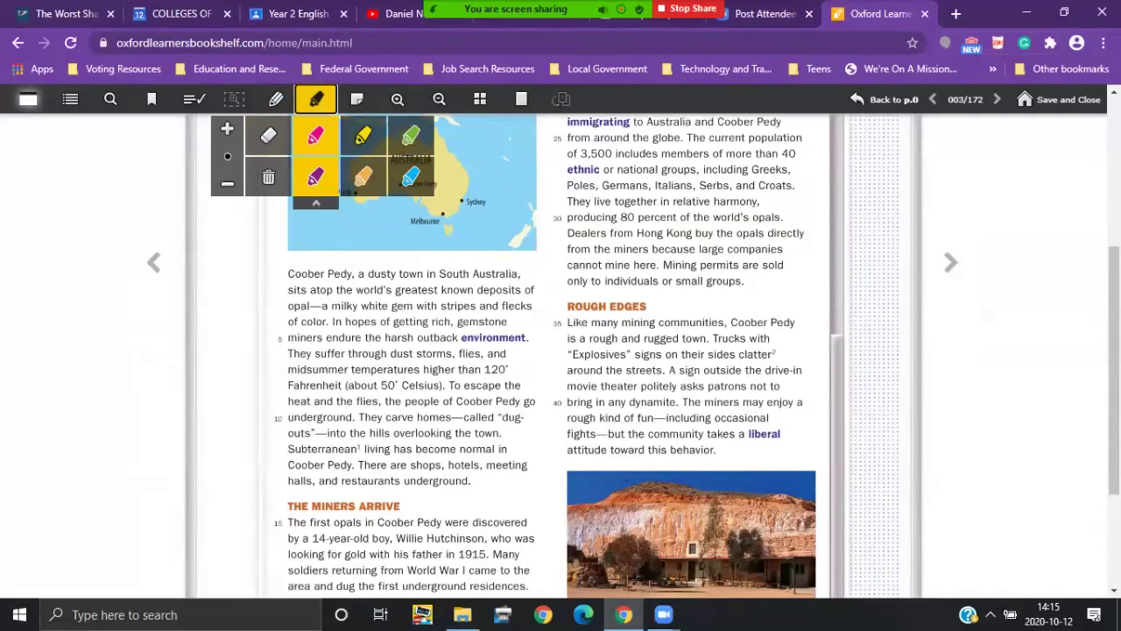
left_click(316, 177)
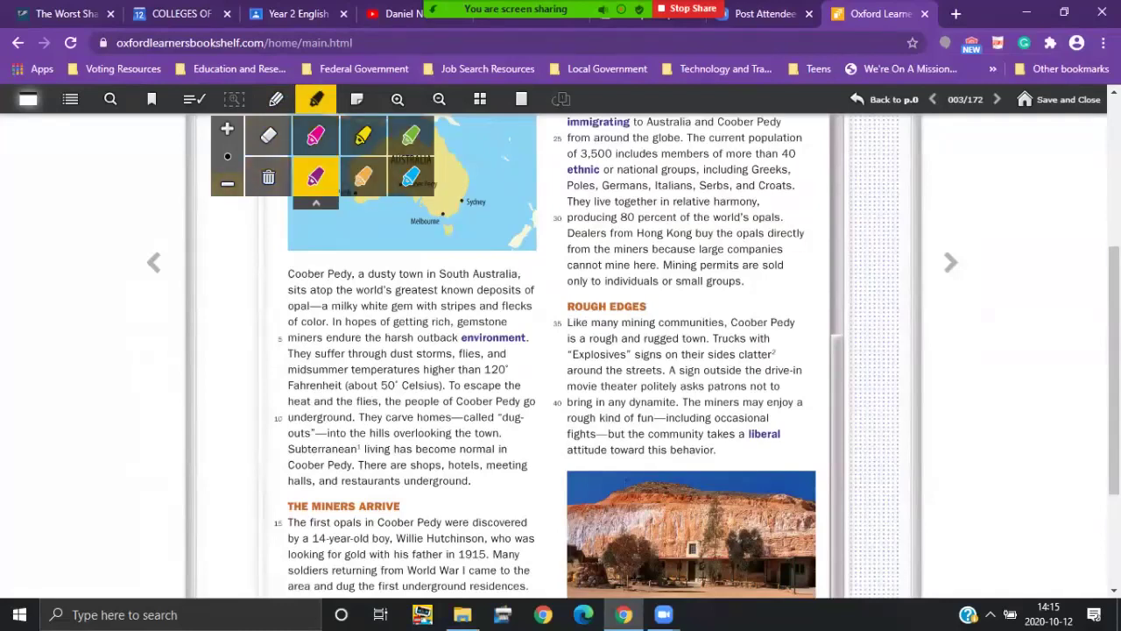
left_click(227, 129)
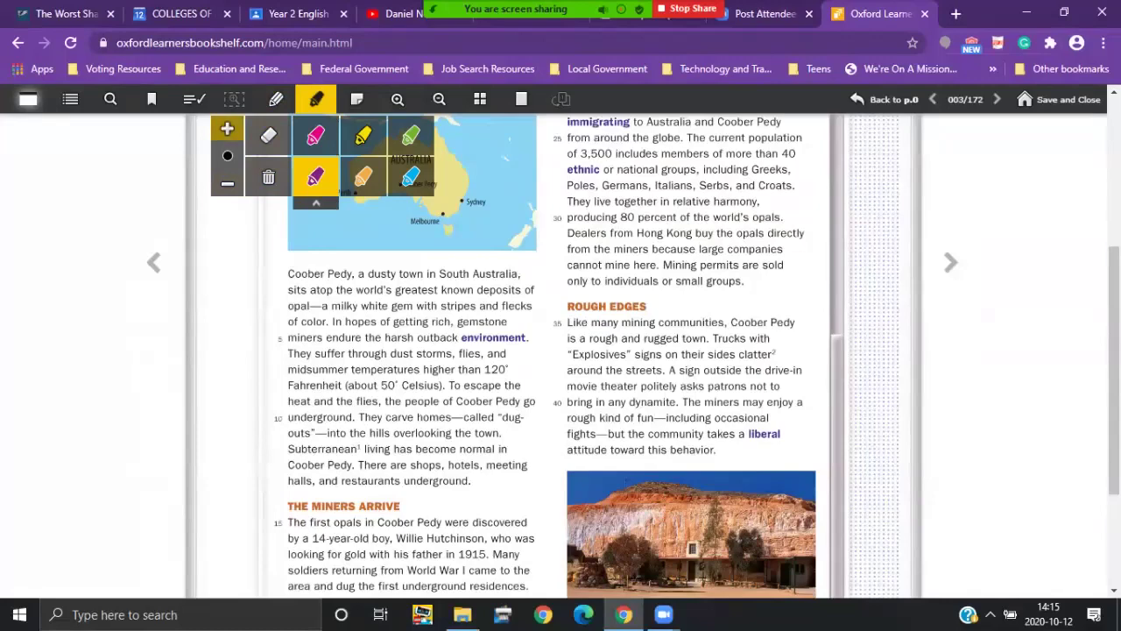
left_click(227, 129)
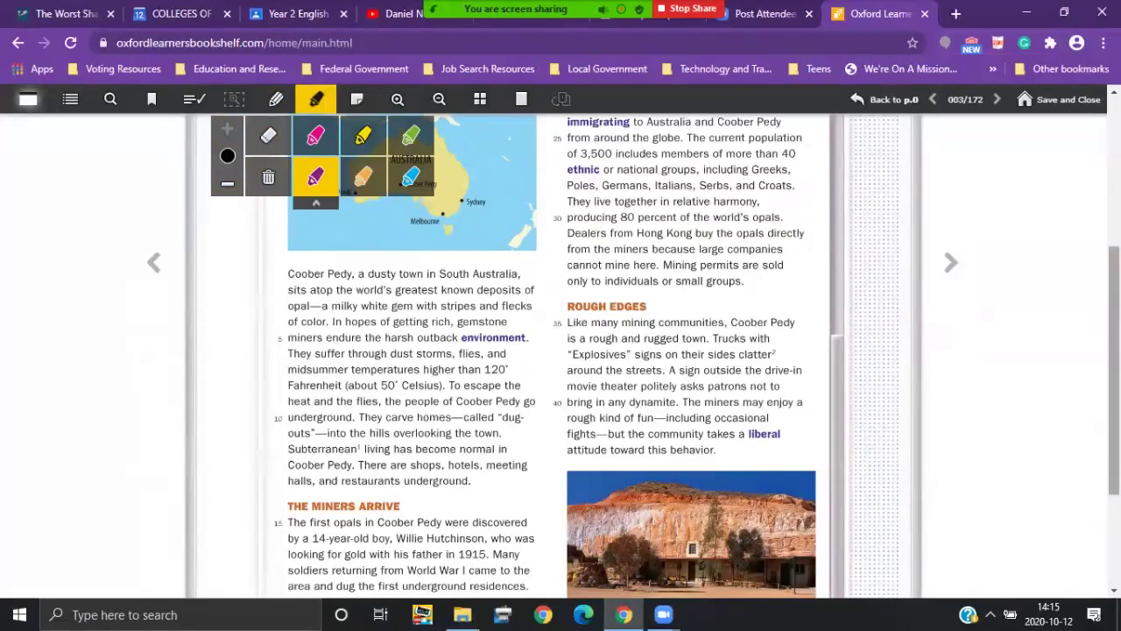
scroll(561, 350, "down", 5)
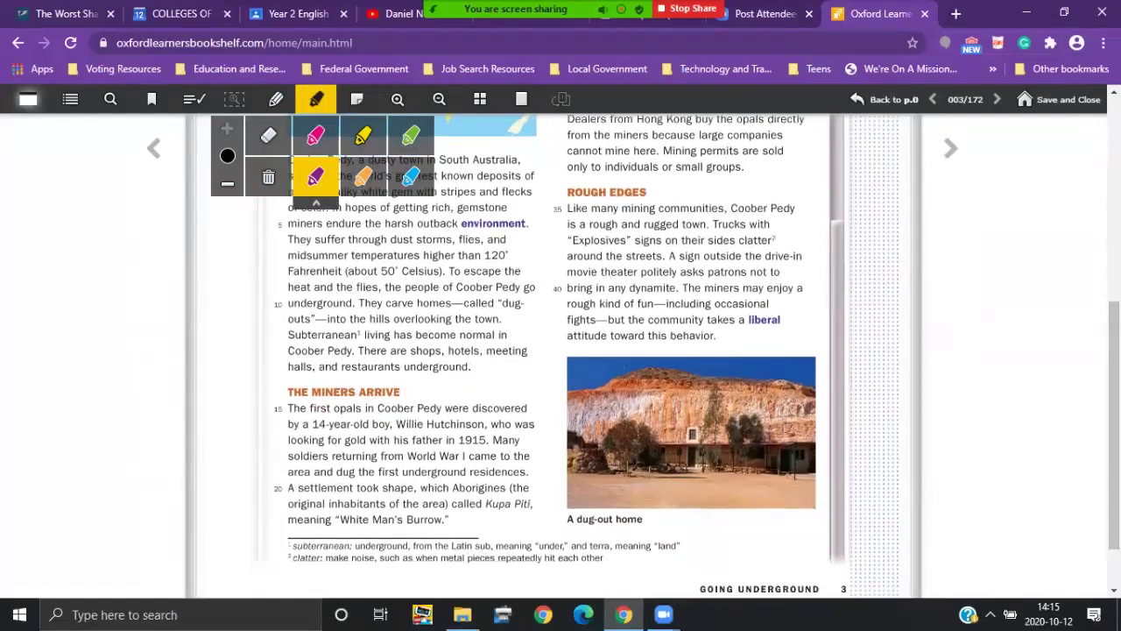
Step: Highlight 'opals' in line 15 of The Miners Arrive in purple
left_click_drag(328, 408, 365, 408)
Step: Save the 'opals' highlight, close the book, and reopen Inside Reading 2 from the bookshelf
left_click(1060, 99)
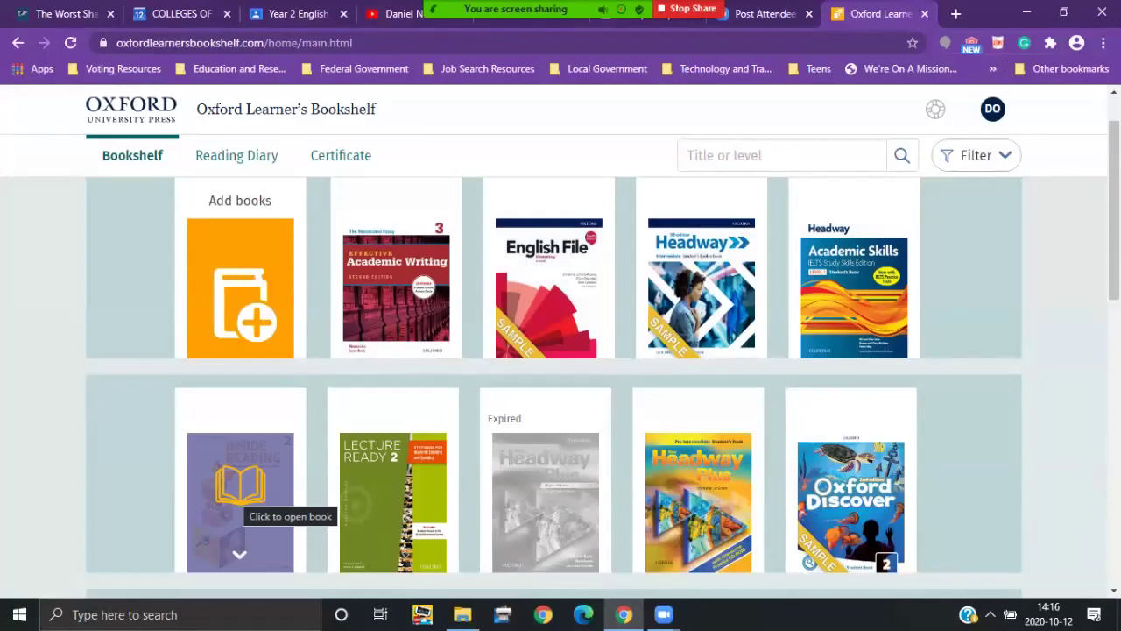
left_click(239, 498)
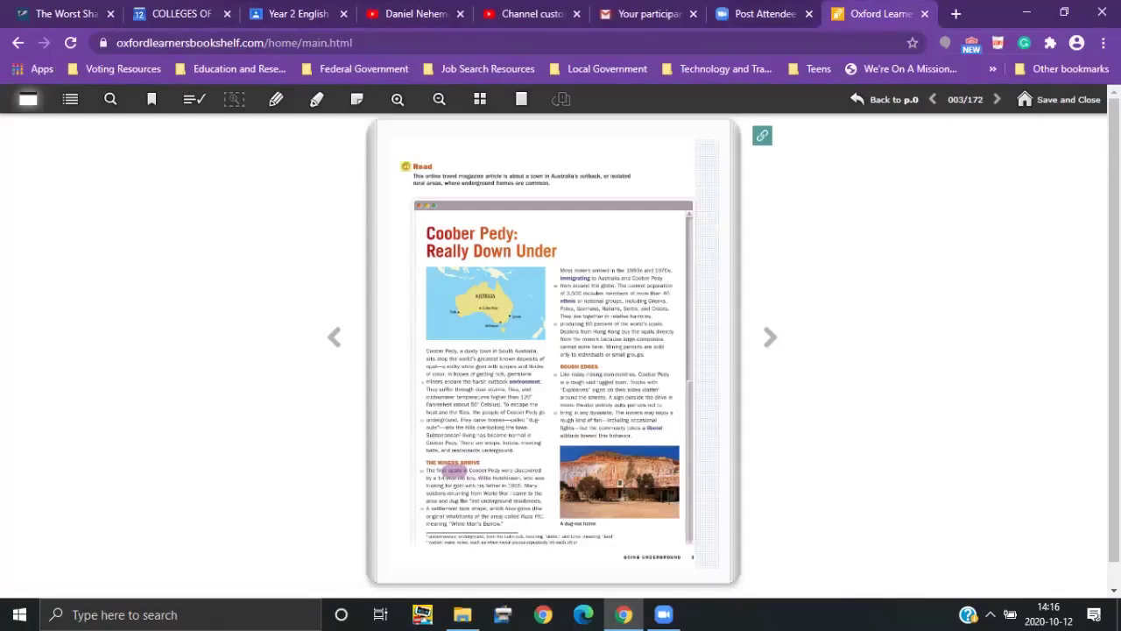
Step: Zoom page 3 in two levels and scroll to The Miners Arrive to check 'opals' is highlighted
left_click(398, 99)
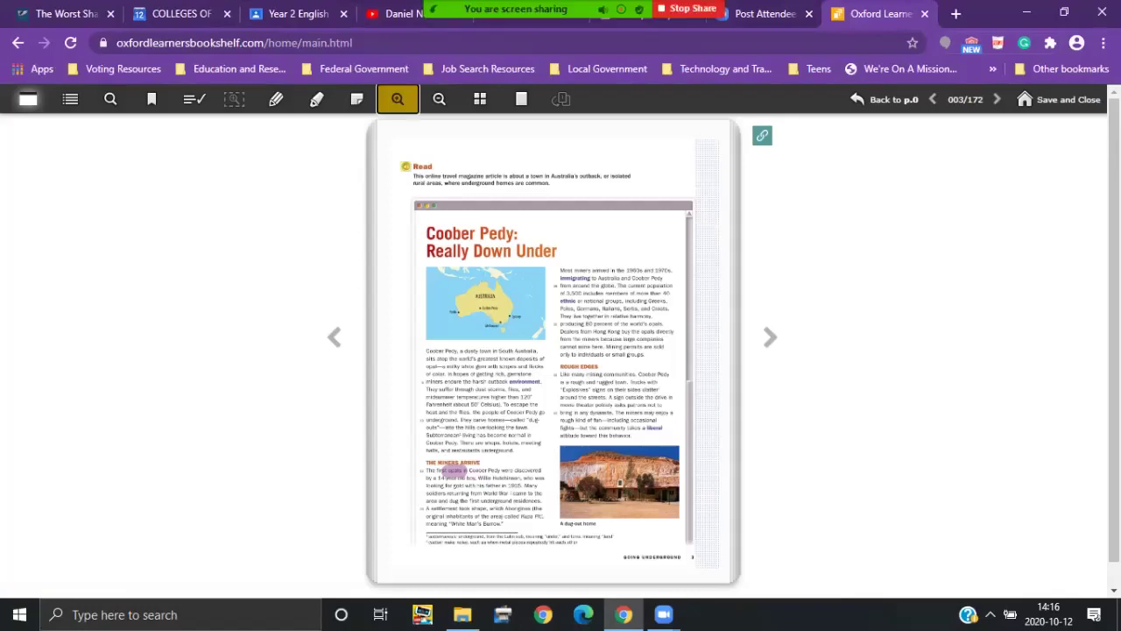
left_click(397, 99)
scroll(561, 350, "down", 3)
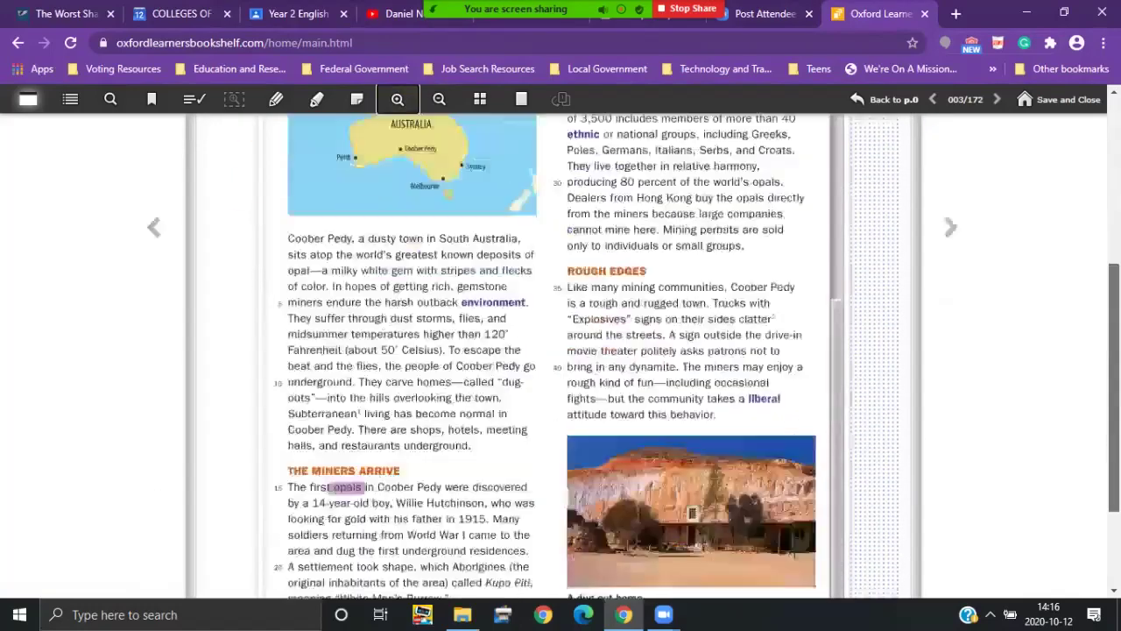